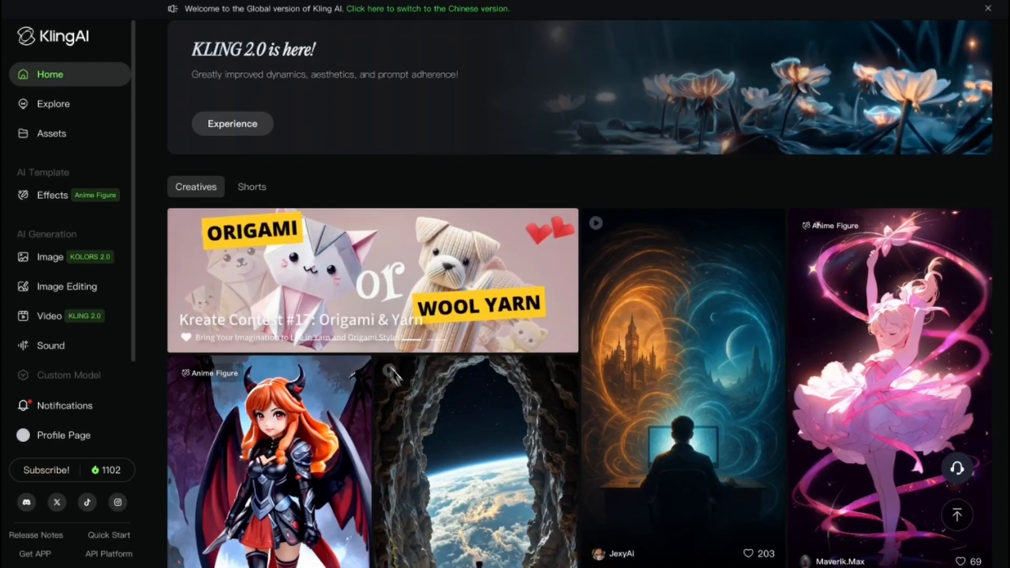
- Browse the Creatives gallery on the home page to view the featured images and videos
{"action": "scroll", "coordinate": [429, 355], "scroll_direction": "down", "scroll_amount": 3}
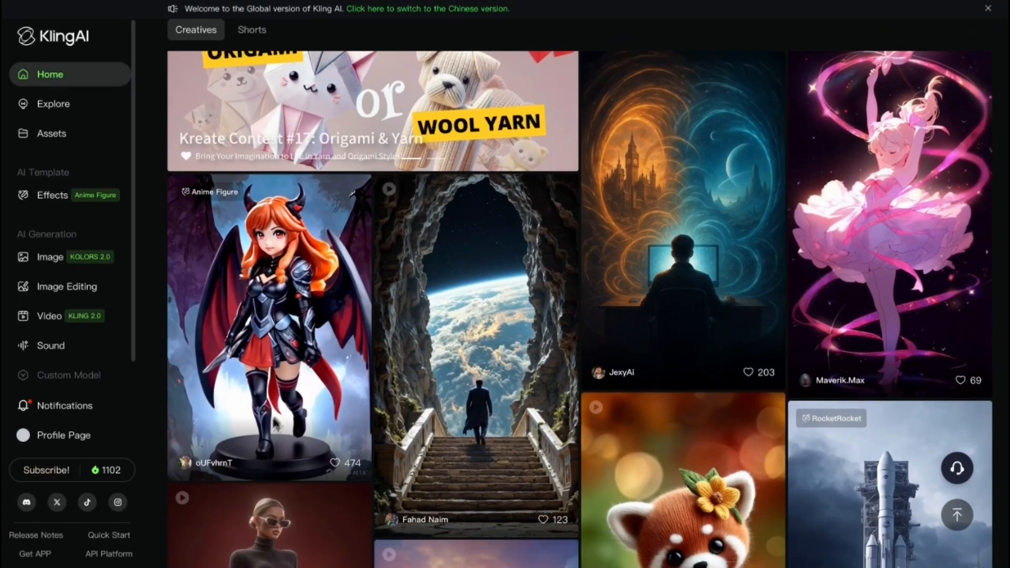
{"action": "scroll", "coordinate": [285, 363], "scroll_direction": "down", "scroll_amount": 2}
{"action": "scroll", "coordinate": [285, 362], "scroll_direction": "down", "scroll_amount": 6}
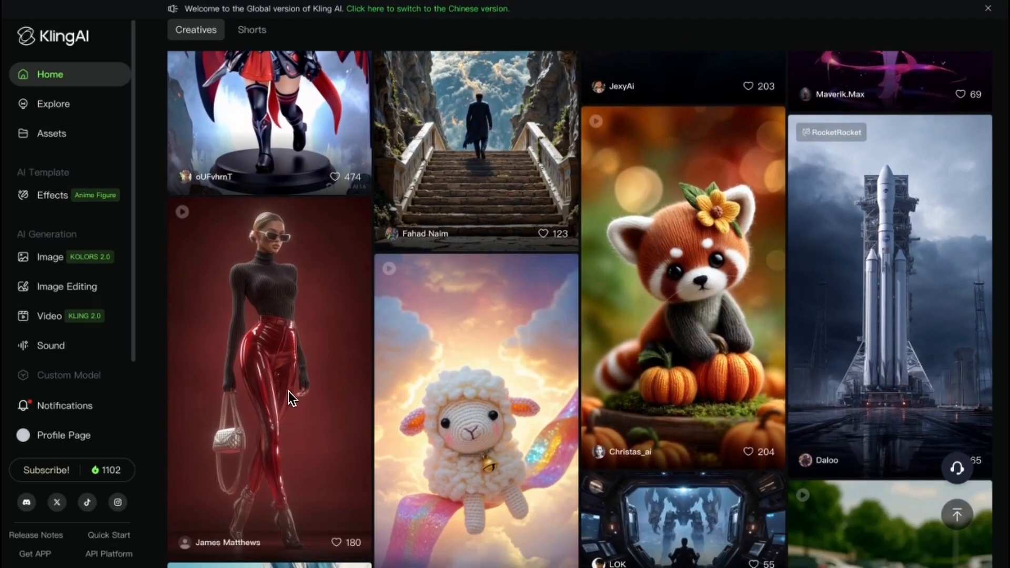
{"action": "scroll", "coordinate": [295, 383], "scroll_direction": "down", "scroll_amount": 15}
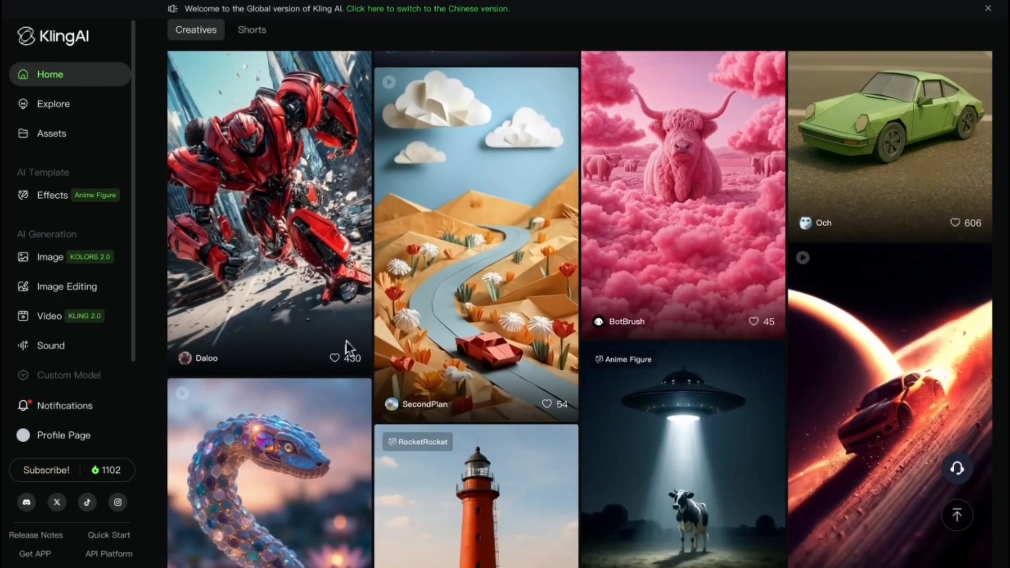
{"action": "scroll", "coordinate": [457, 232], "scroll_direction": "up", "scroll_amount": 3}
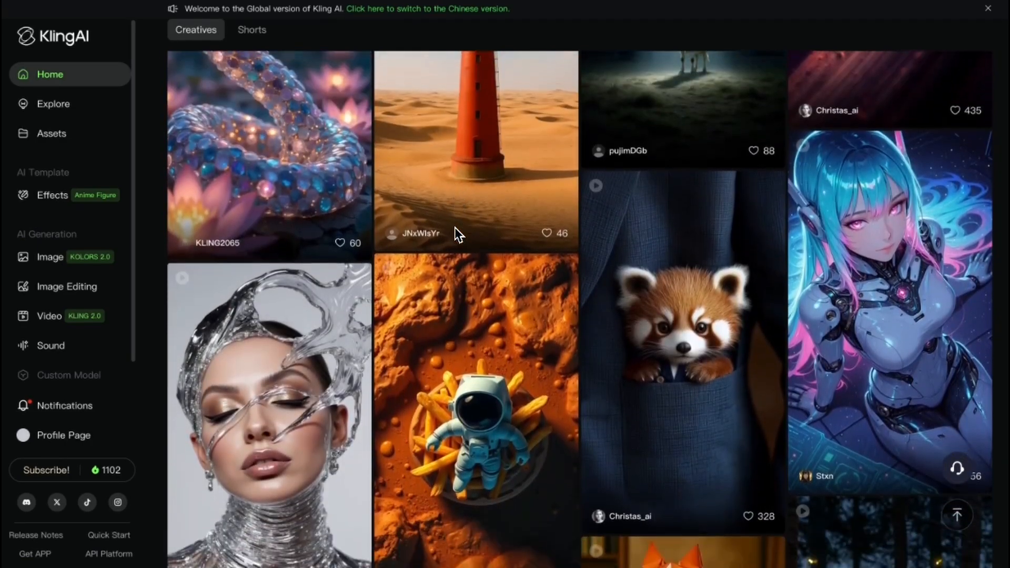
{"action": "scroll", "coordinate": [547, 237], "scroll_direction": "up", "scroll_amount": 20}
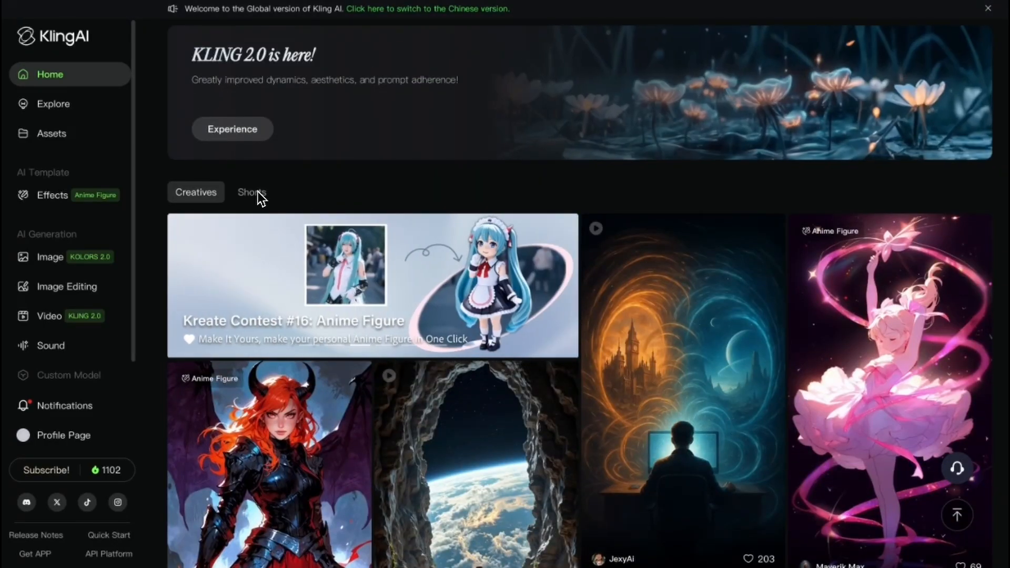
- Switch the home page gallery to Shorts and look through the featured short films
{"action": "left_click", "coordinate": [258, 192]}
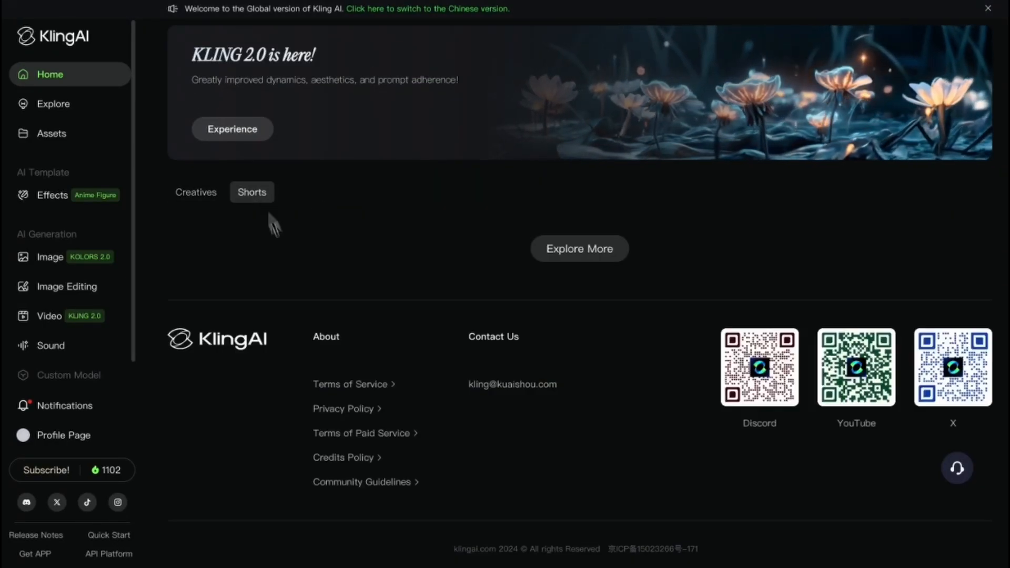
{"action": "scroll", "coordinate": [318, 347], "scroll_direction": "down", "scroll_amount": 2}
{"action": "scroll", "coordinate": [319, 347], "scroll_direction": "down", "scroll_amount": 12}
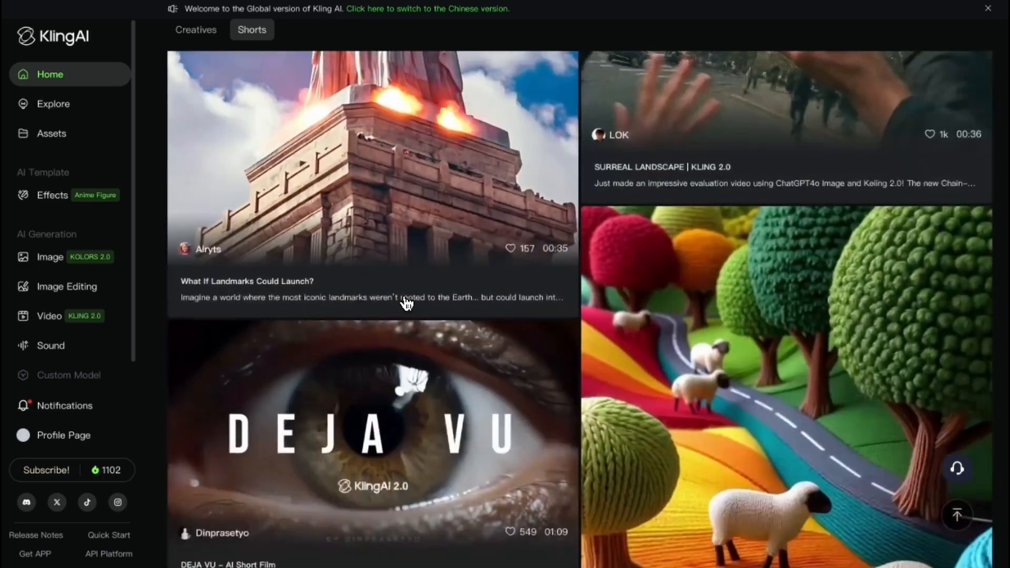
{"action": "scroll", "coordinate": [409, 293], "scroll_direction": "up", "scroll_amount": 8}
{"action": "scroll", "coordinate": [410, 293], "scroll_direction": "down", "scroll_amount": 4}
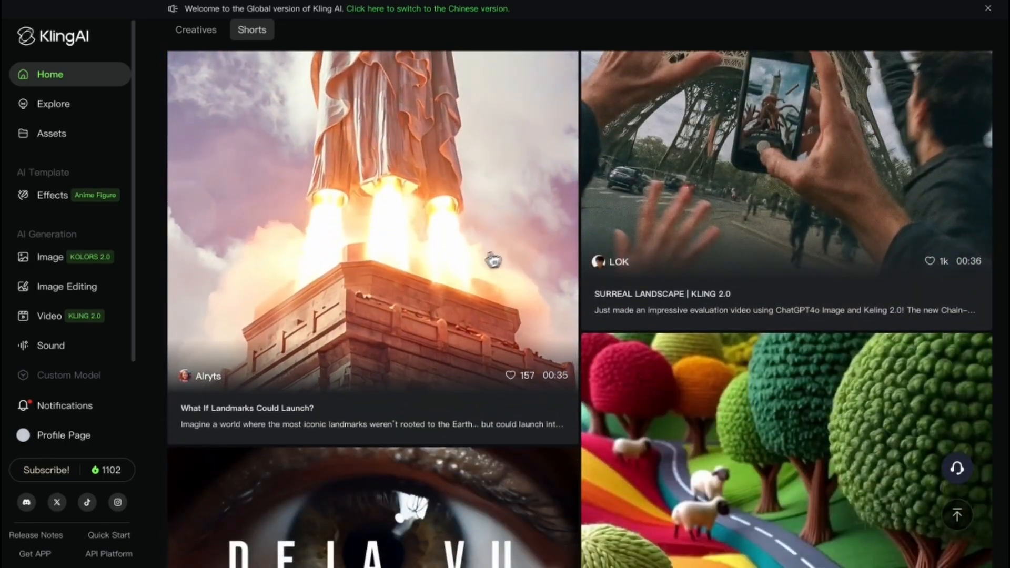
{"action": "scroll", "coordinate": [491, 259], "scroll_direction": "down", "scroll_amount": 7}
{"action": "scroll", "coordinate": [408, 309], "scroll_direction": "down", "scroll_amount": 4}
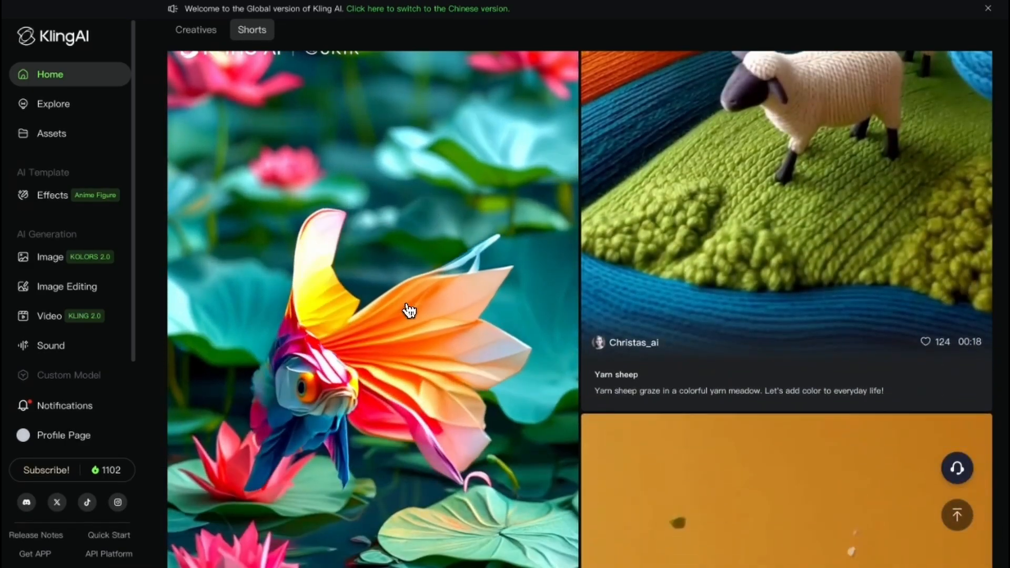
- View the origami fish short "A circle of life within the pond", then return to the start of the Shorts gallery
{"action": "left_click", "coordinate": [408, 310]}
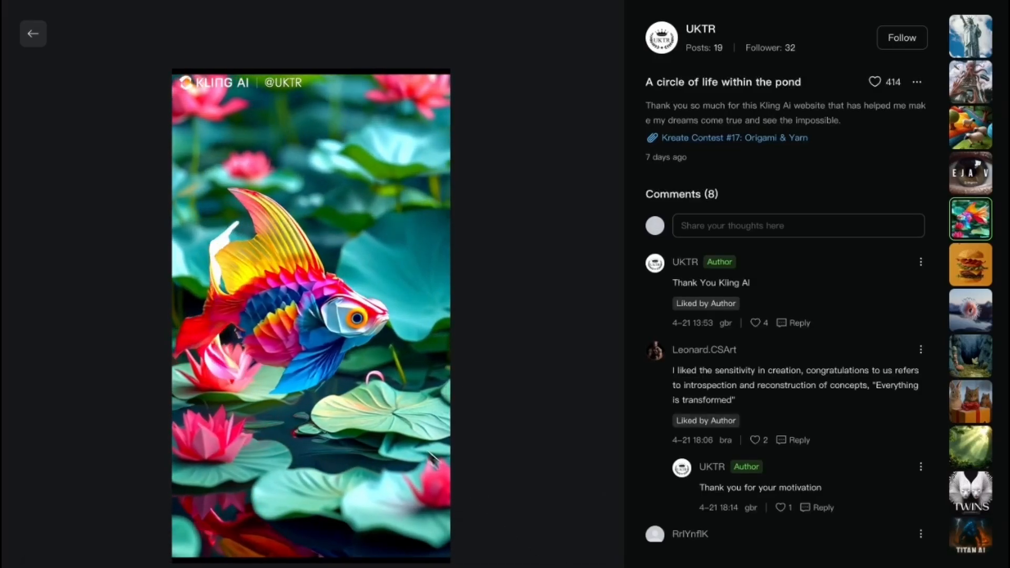
{"action": "left_click", "coordinate": [33, 34]}
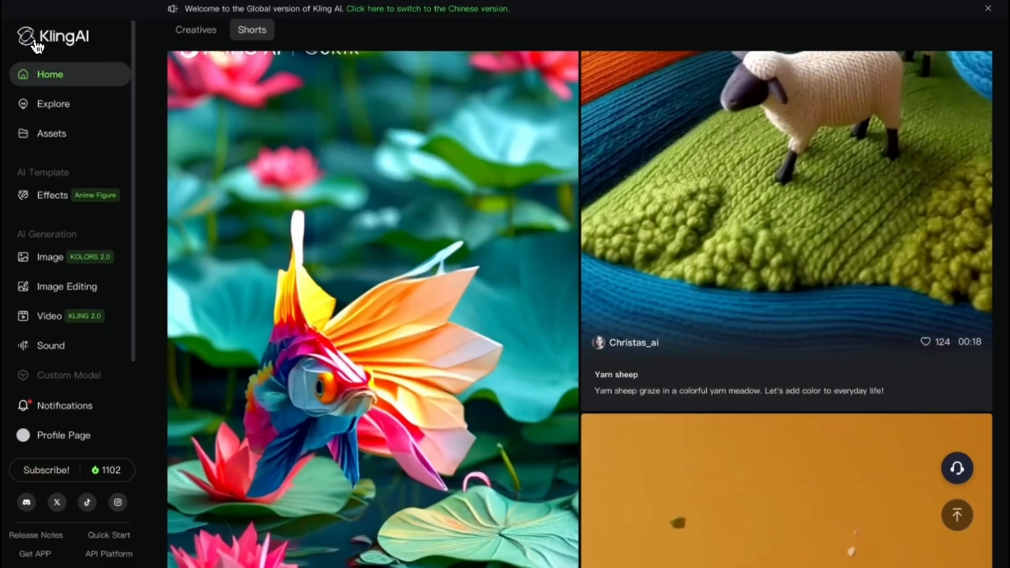
{"action": "scroll", "coordinate": [389, 374], "scroll_direction": "down", "scroll_amount": 7}
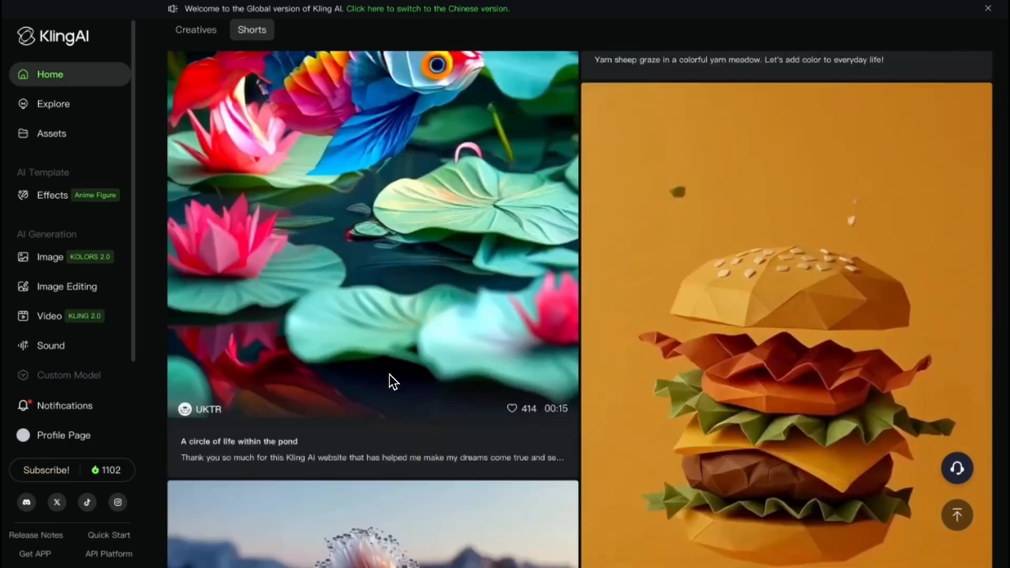
{"action": "scroll", "coordinate": [471, 208], "scroll_direction": "up", "scroll_amount": 10}
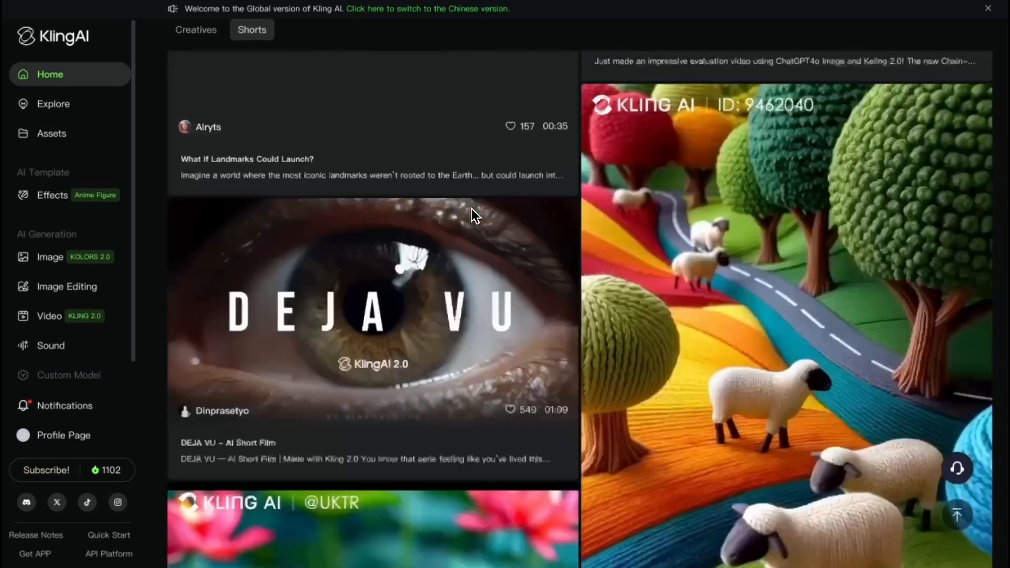
{"action": "scroll", "coordinate": [470, 206], "scroll_direction": "up", "scroll_amount": 2}
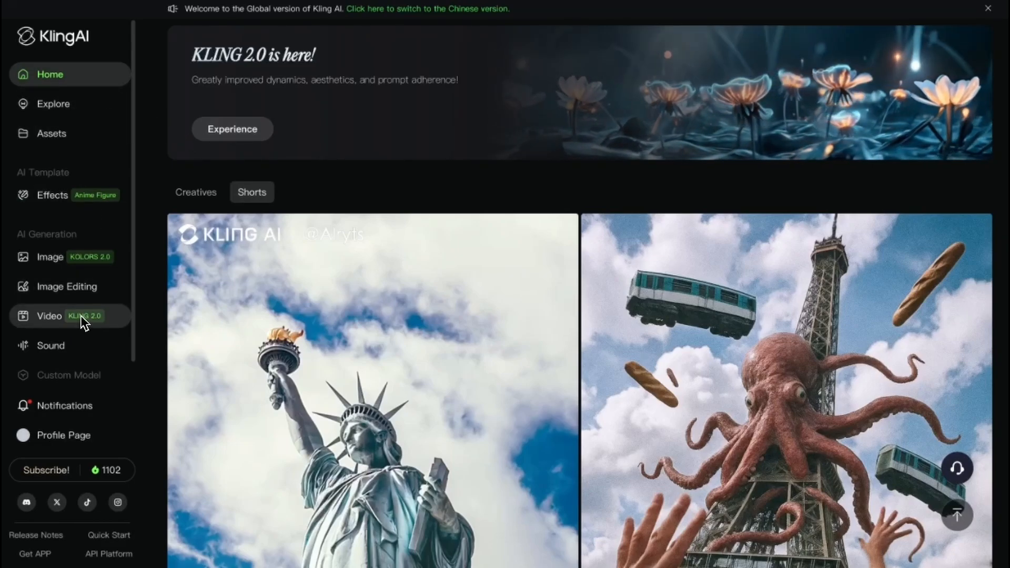
{"action": "left_click", "coordinate": [65, 315]}
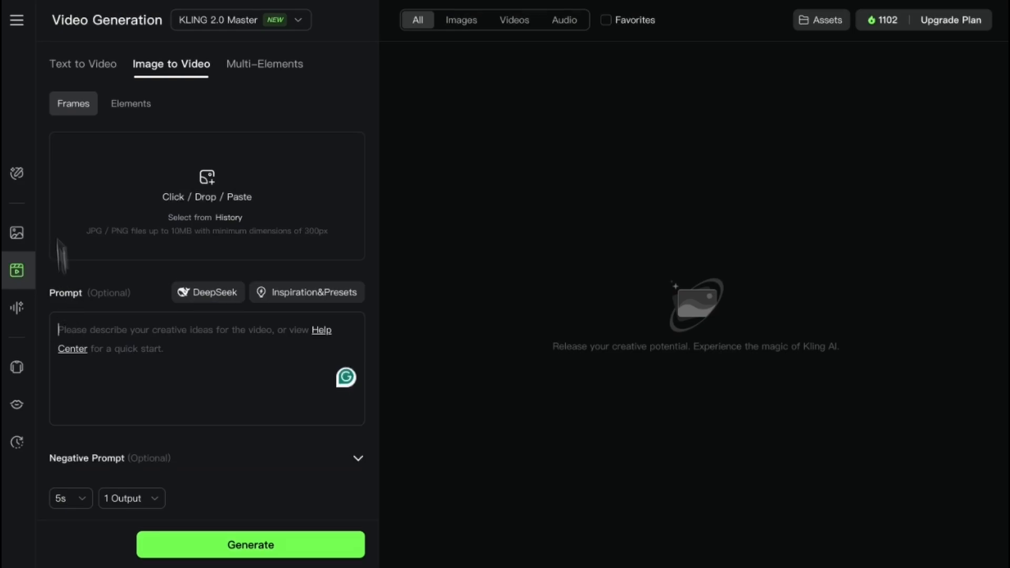
{"action": "mouse_move", "coordinate": [17, 23]}
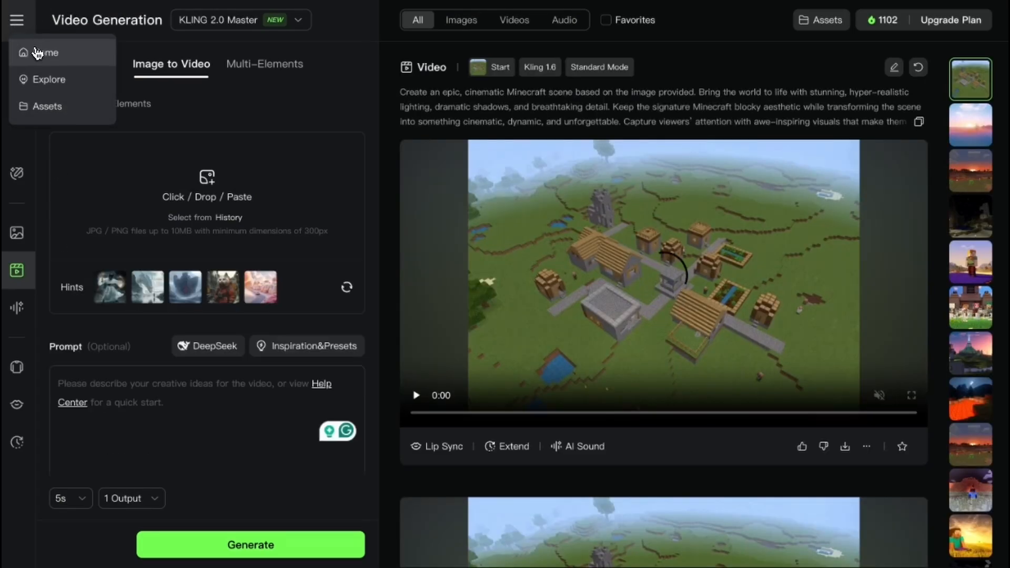
{"action": "left_click", "coordinate": [40, 50]}
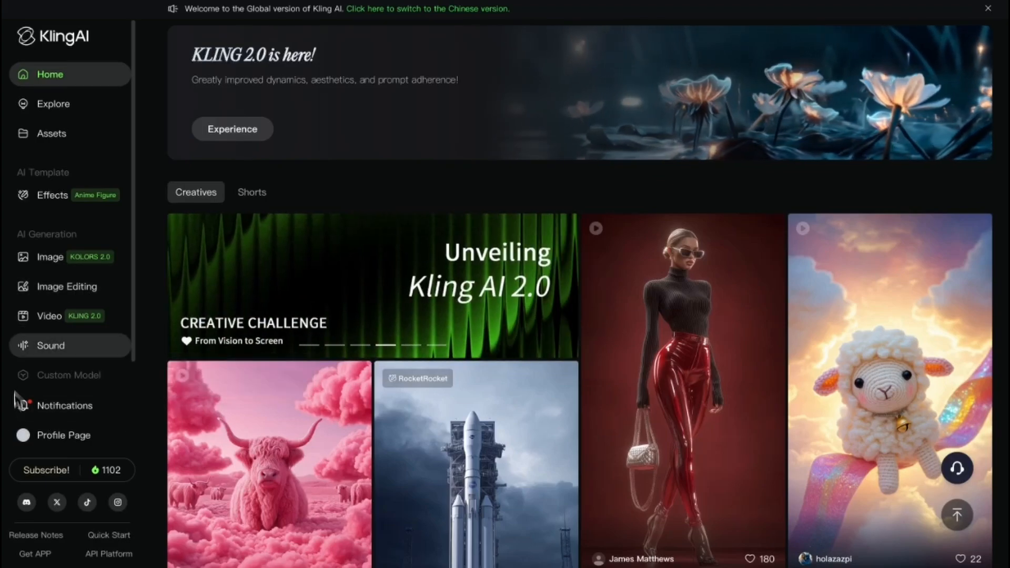
- Open the video generation workspace and look through the previously generated Minecraft clips in the history
{"action": "left_click", "coordinate": [38, 318]}
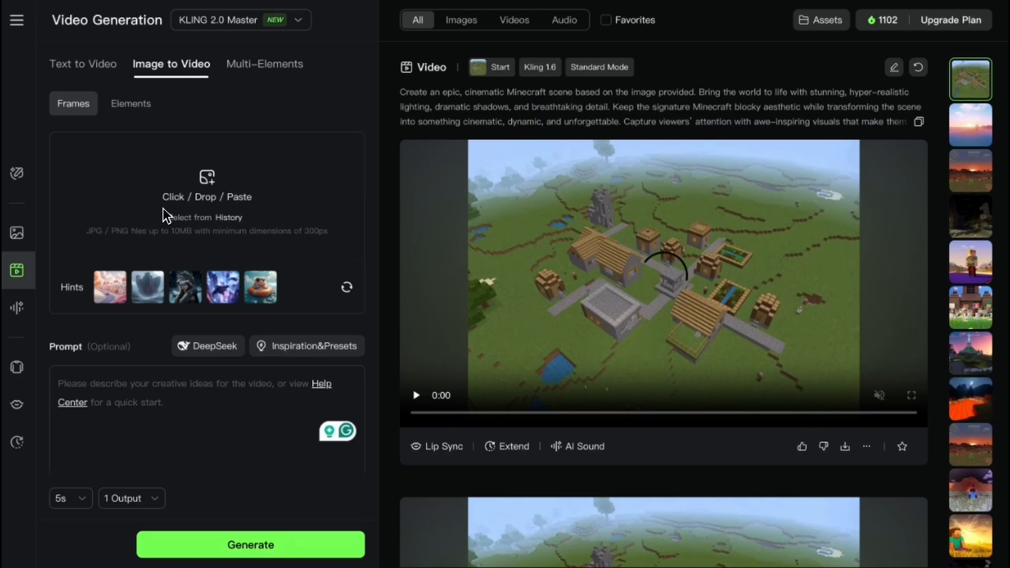
{"action": "scroll", "coordinate": [626, 332], "scroll_direction": "down", "scroll_amount": 3}
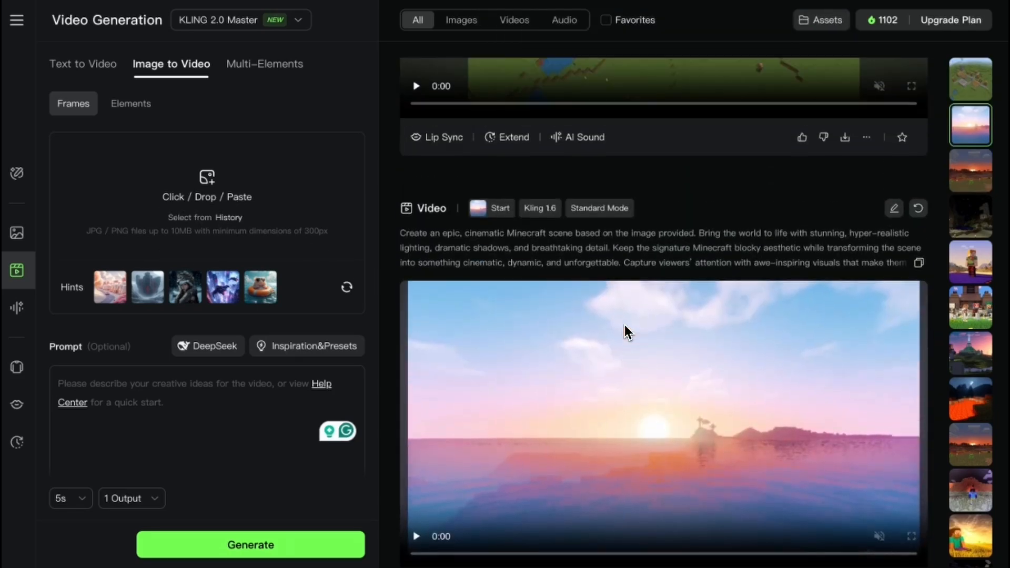
{"action": "scroll", "coordinate": [624, 324], "scroll_direction": "up", "scroll_amount": 5}
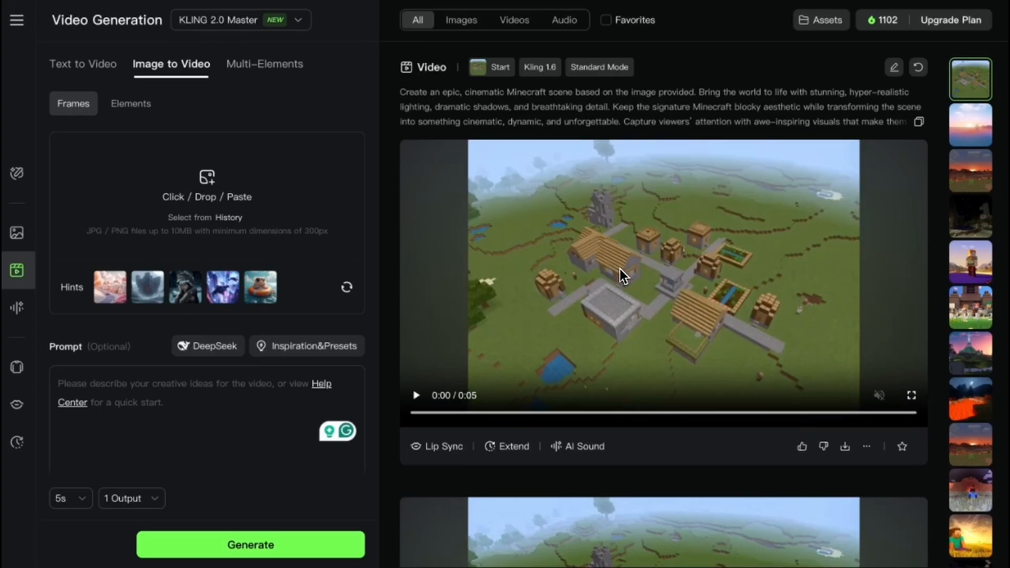
{"action": "scroll", "coordinate": [620, 285], "scroll_direction": "down", "scroll_amount": 4}
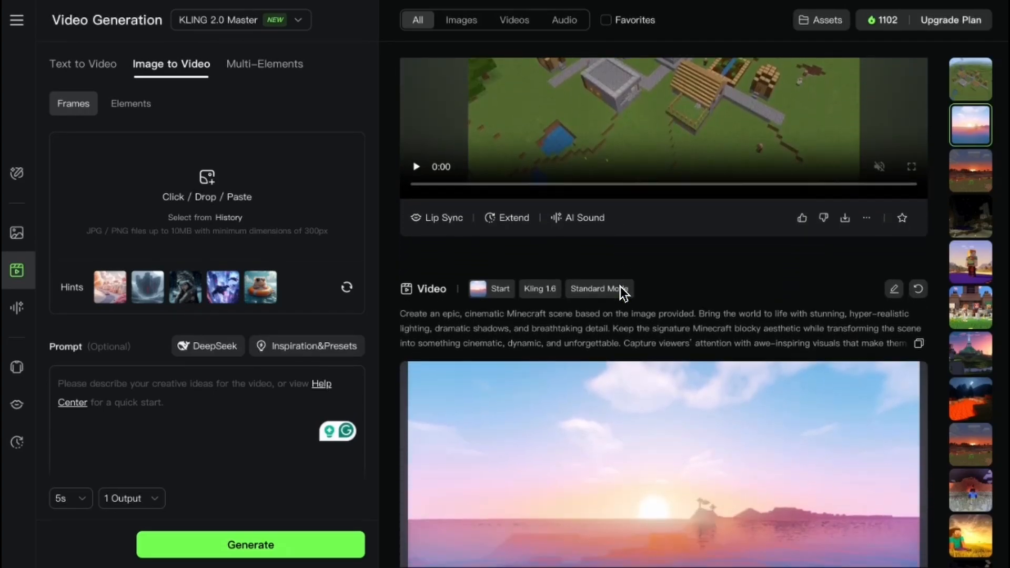
{"action": "scroll", "coordinate": [624, 292], "scroll_direction": "down", "scroll_amount": 10}
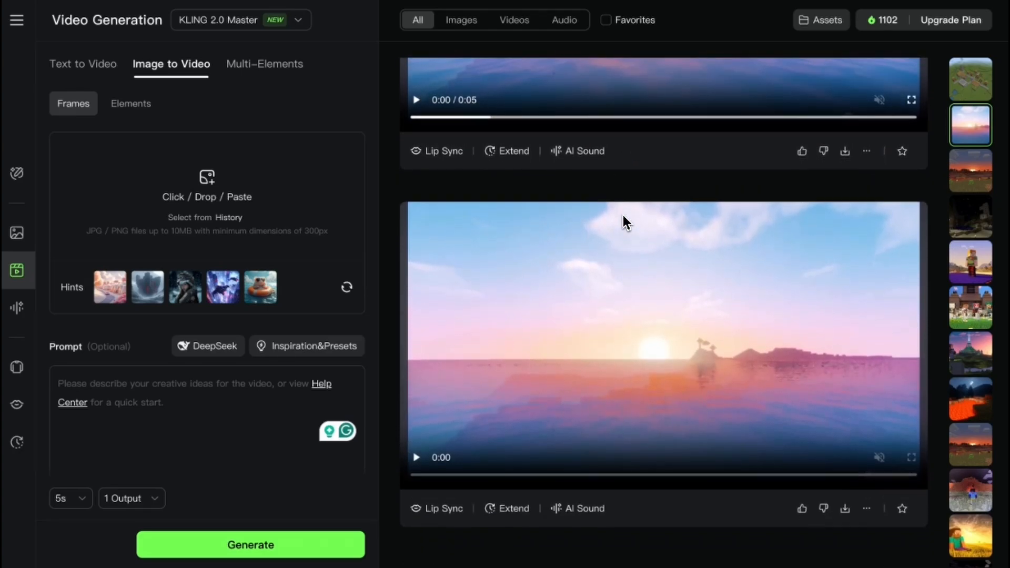
{"action": "scroll", "coordinate": [622, 215], "scroll_direction": "up", "scroll_amount": 10}
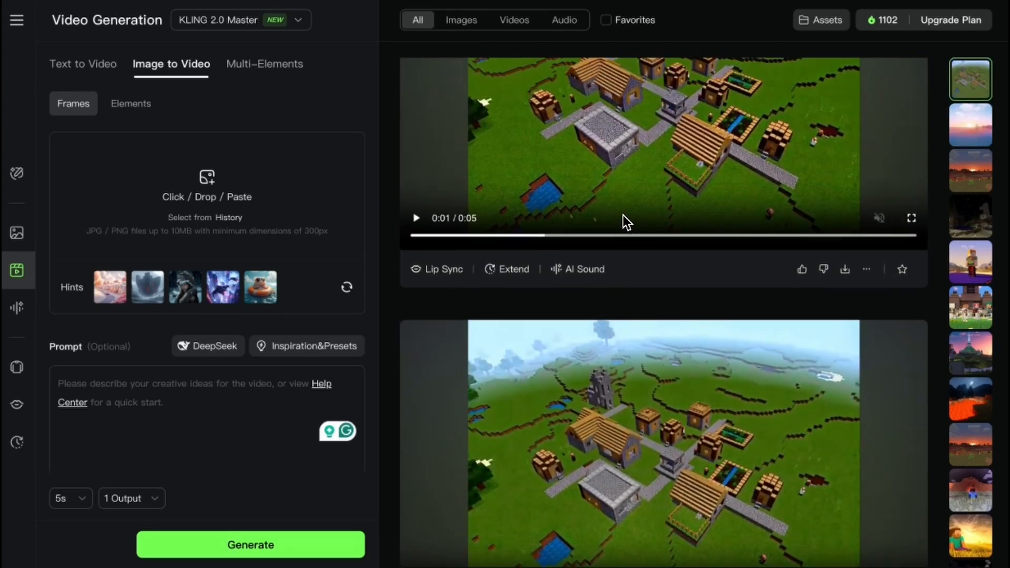
{"action": "scroll", "coordinate": [623, 216], "scroll_direction": "up", "scroll_amount": 3}
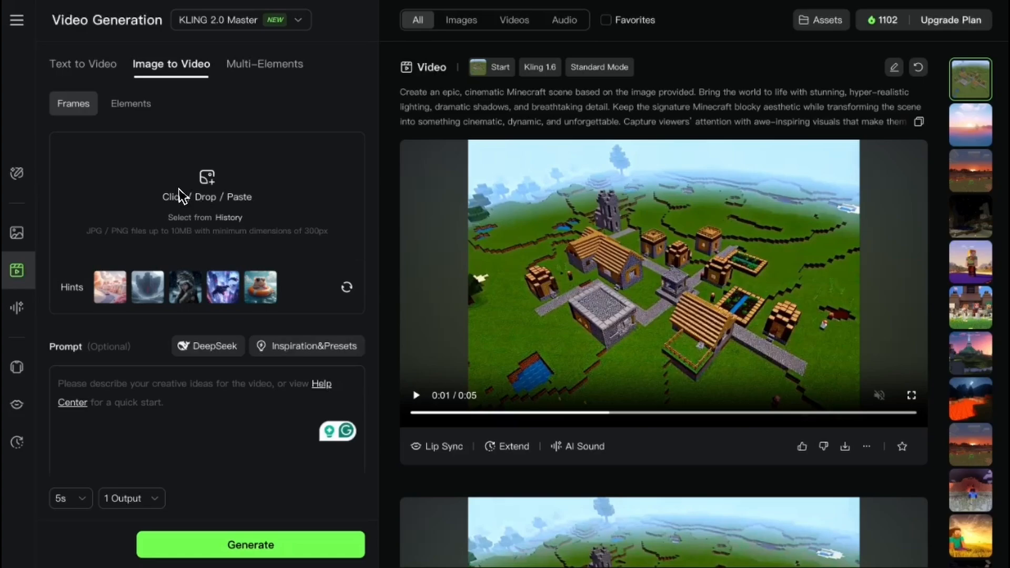
- Review the Text to Video, Image to Video and Multi-Elements generation modes
{"action": "left_click", "coordinate": [96, 66]}
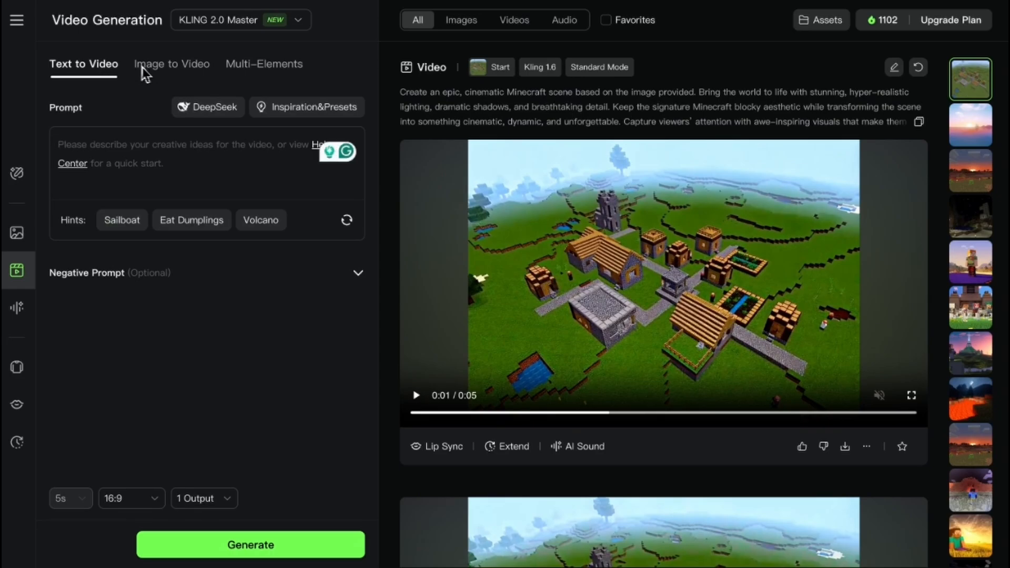
{"action": "left_click", "coordinate": [169, 69]}
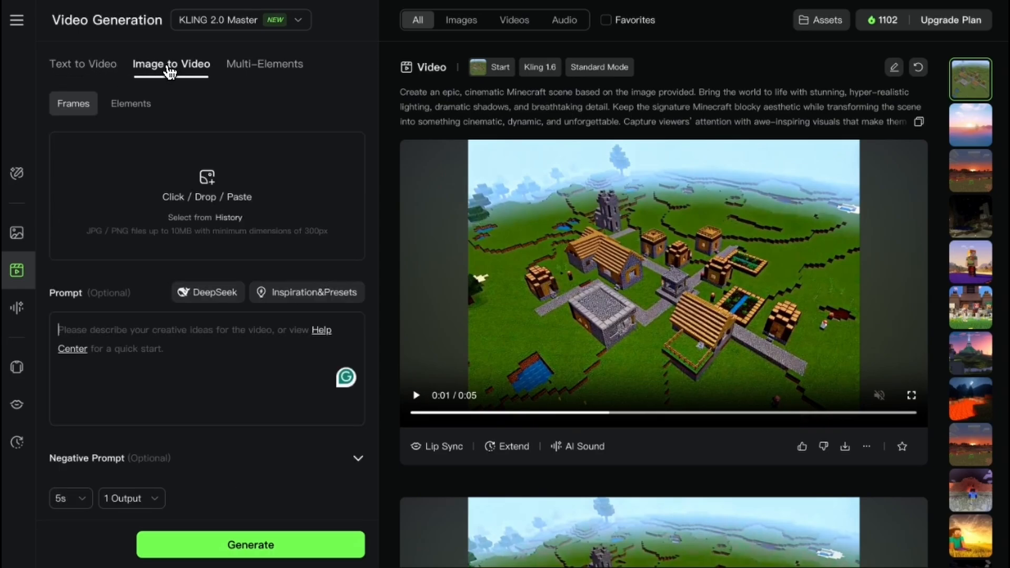
{"action": "left_click", "coordinate": [275, 65]}
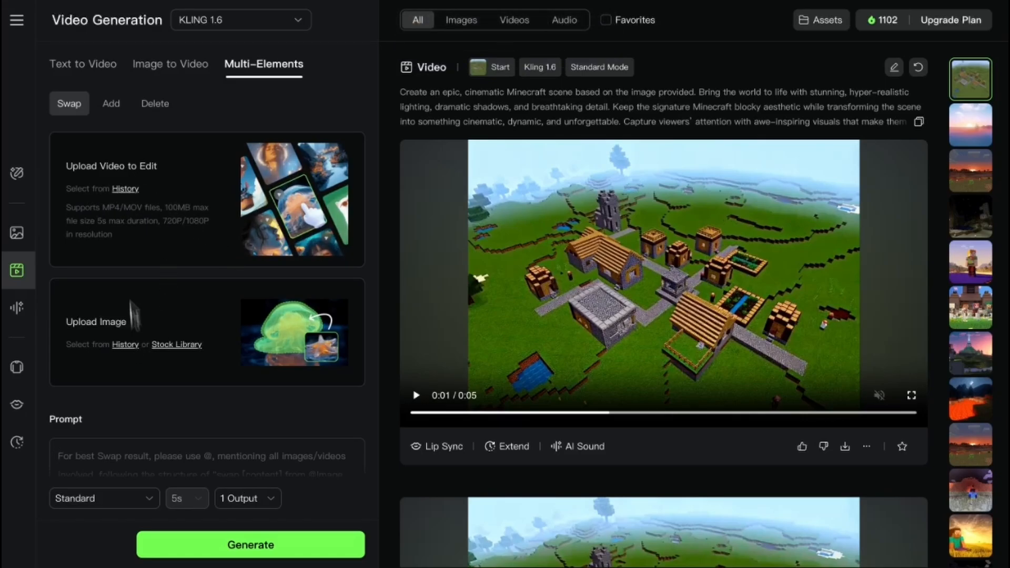
- Switch to Text to Video mode and examine its prompt field, quality, duration, output count and creativity–relevance settings
{"action": "left_click", "coordinate": [96, 71]}
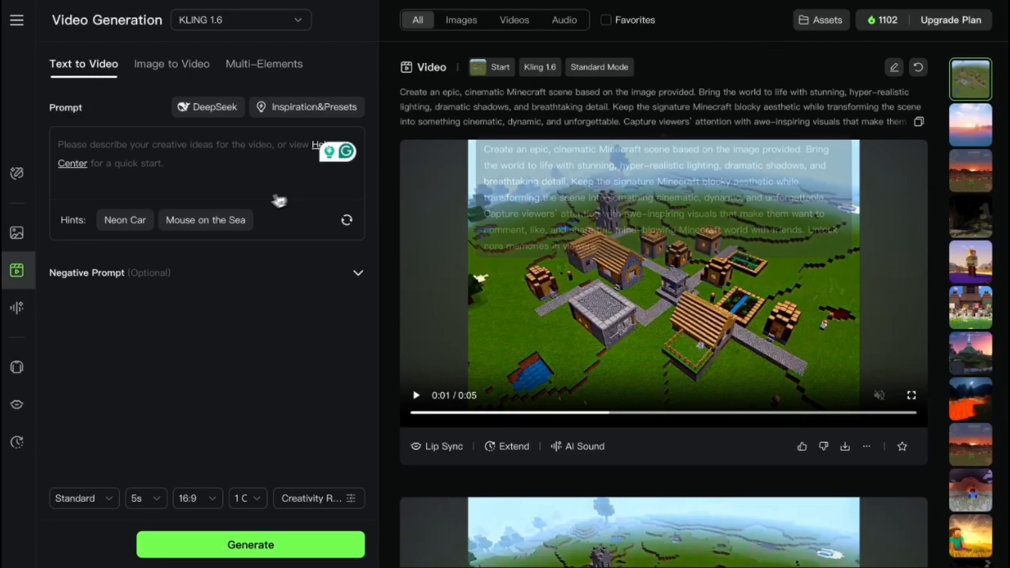
{"action": "left_click", "coordinate": [93, 155]}
{"action": "left_click", "coordinate": [107, 506]}
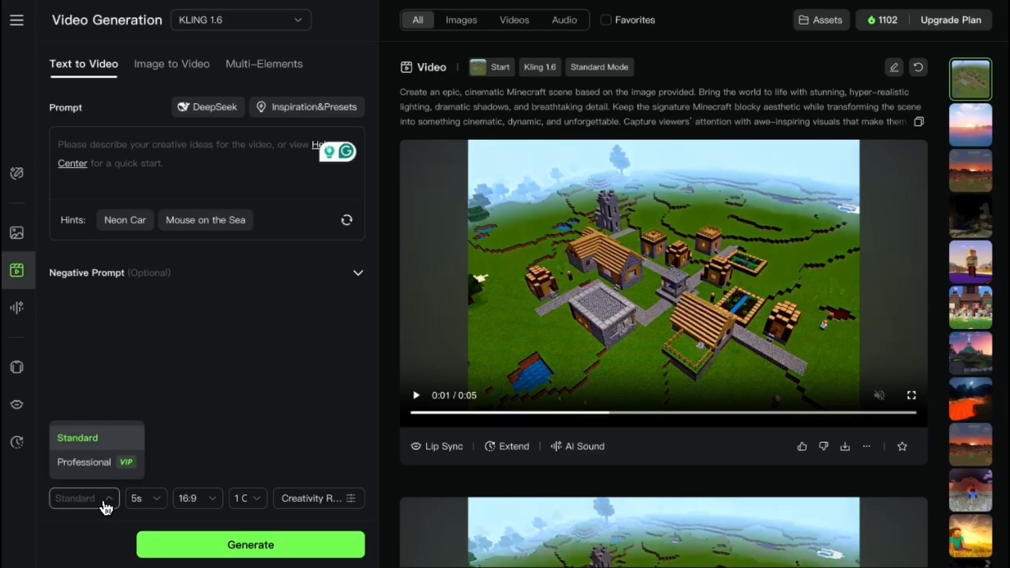
{"action": "left_click", "coordinate": [157, 502]}
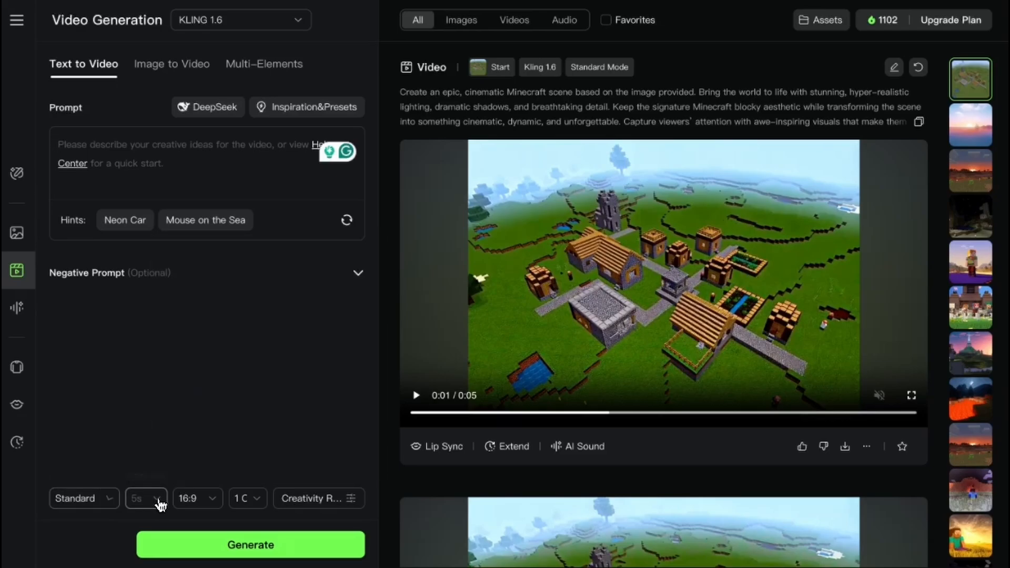
{"action": "left_click", "coordinate": [252, 505]}
{"action": "left_click", "coordinate": [342, 505]}
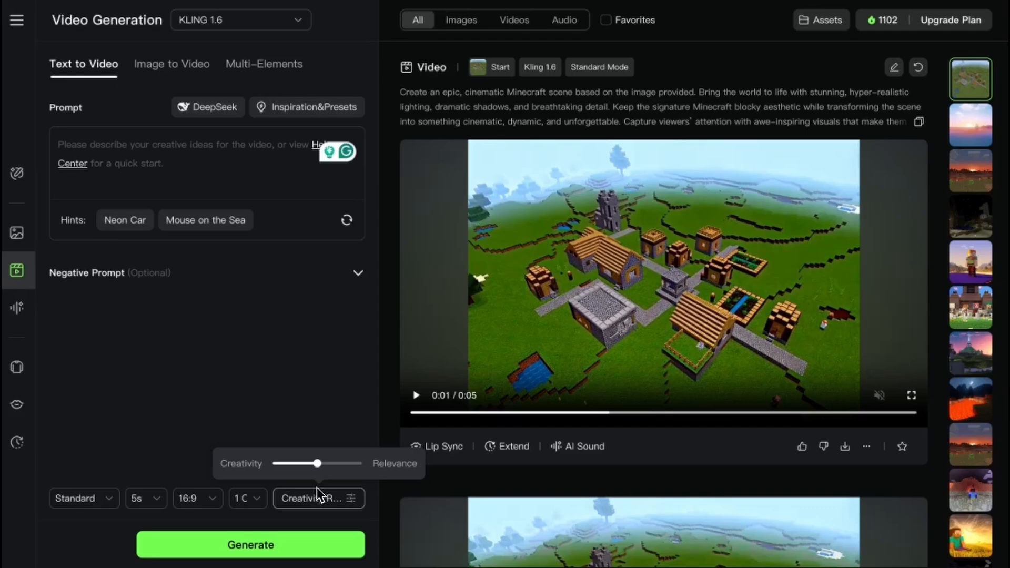
{"action": "mouse_move", "coordinate": [313, 470]}
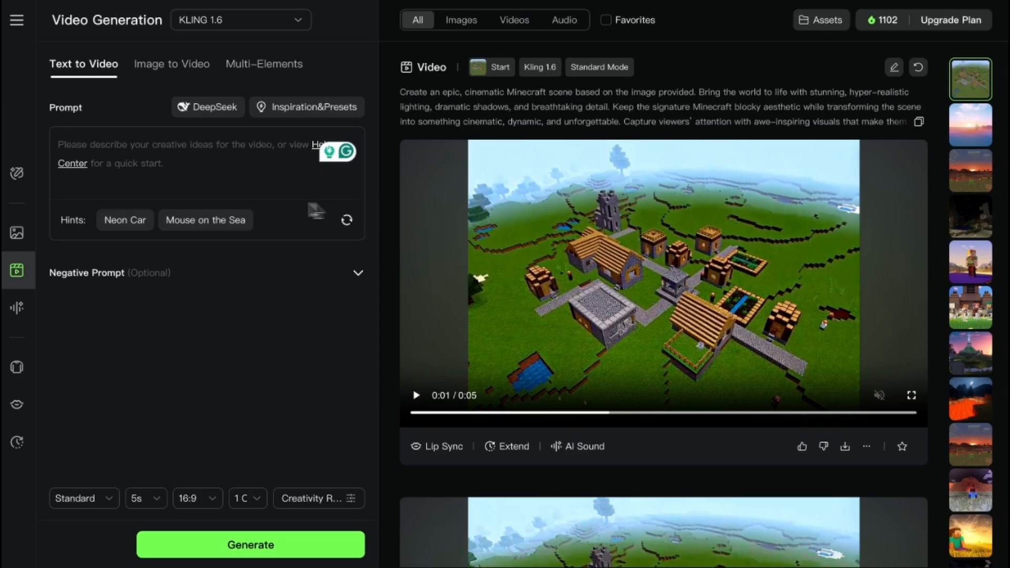
- View the DeepSeek prompt assistant, then look through the Inspiration&Presets prompt dictionary's lens, shot type and lighting phrases
{"action": "left_click", "coordinate": [219, 116]}
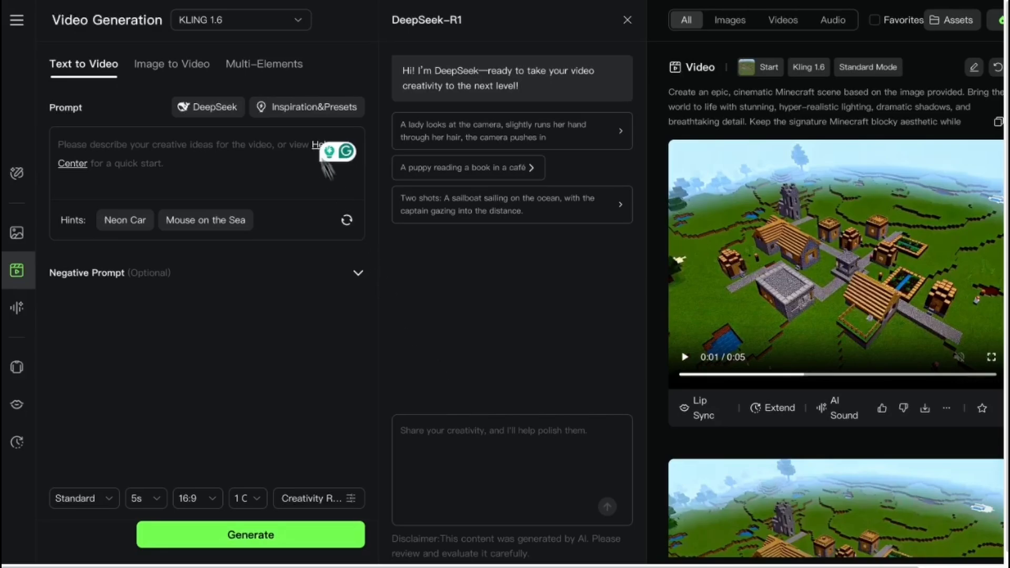
{"action": "left_click", "coordinate": [298, 106]}
{"action": "left_click", "coordinate": [299, 108]}
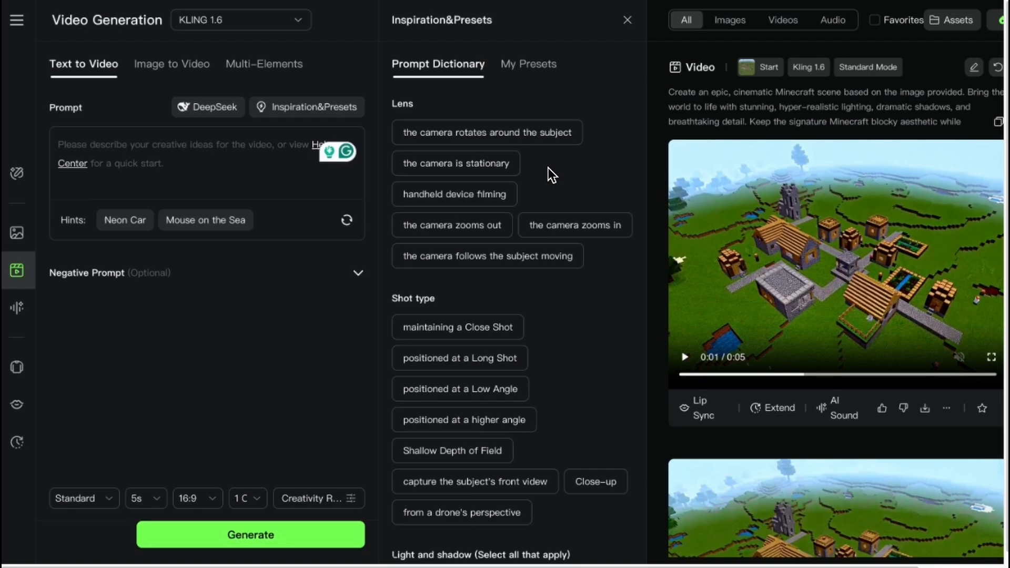
{"action": "scroll", "coordinate": [497, 203], "scroll_direction": "down", "scroll_amount": 3}
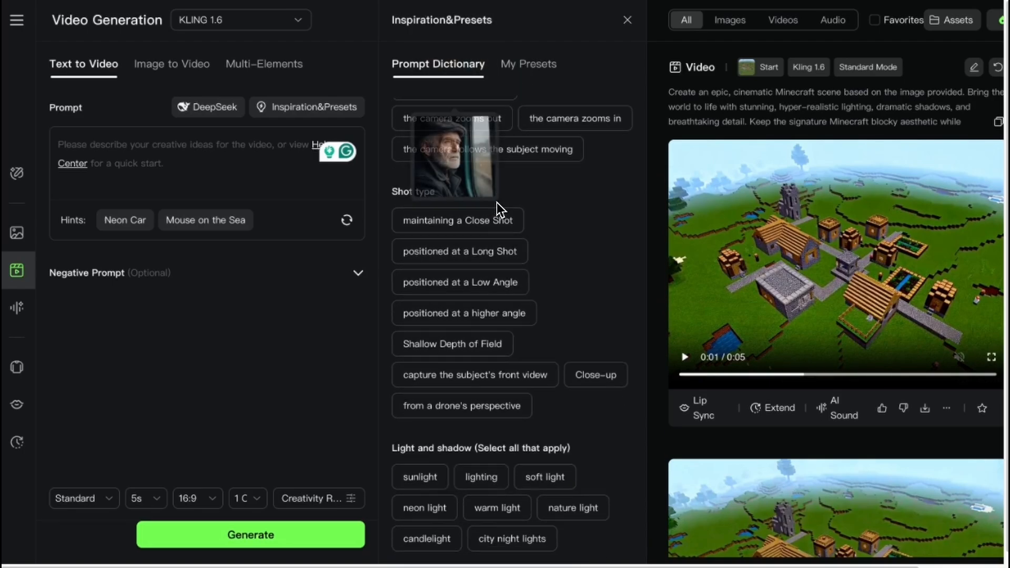
- Look through the remaining prompt dictionary phrases, insert "the camera rotates around the subject" into the prompt, and view the saved presets
{"action": "scroll", "coordinate": [500, 278], "scroll_direction": "down", "scroll_amount": 2}
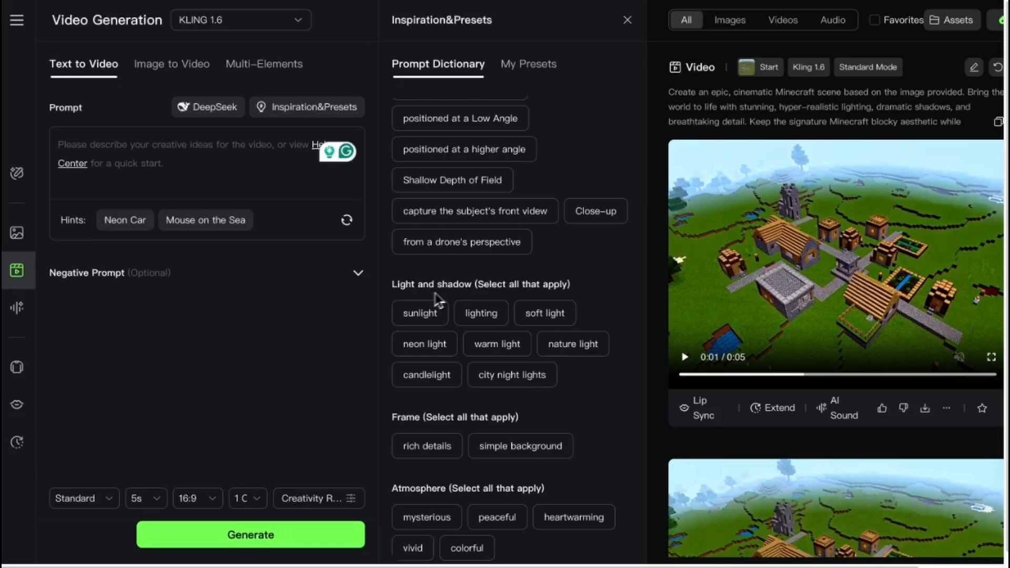
{"action": "scroll", "coordinate": [456, 232], "scroll_direction": "up", "scroll_amount": 2}
{"action": "scroll", "coordinate": [453, 188], "scroll_direction": "up", "scroll_amount": 3}
{"action": "left_click", "coordinate": [451, 138]}
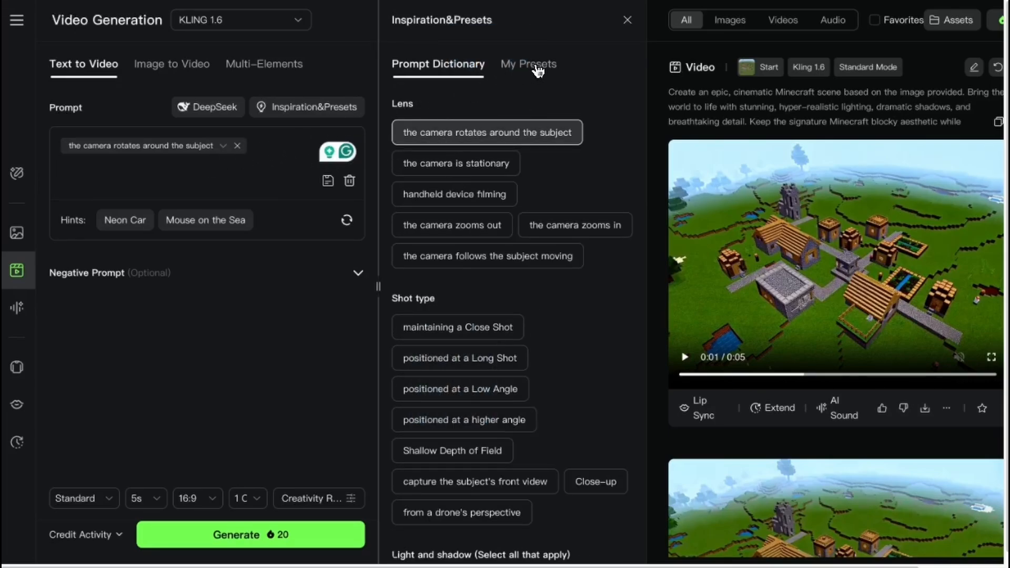
{"action": "left_click", "coordinate": [527, 67]}
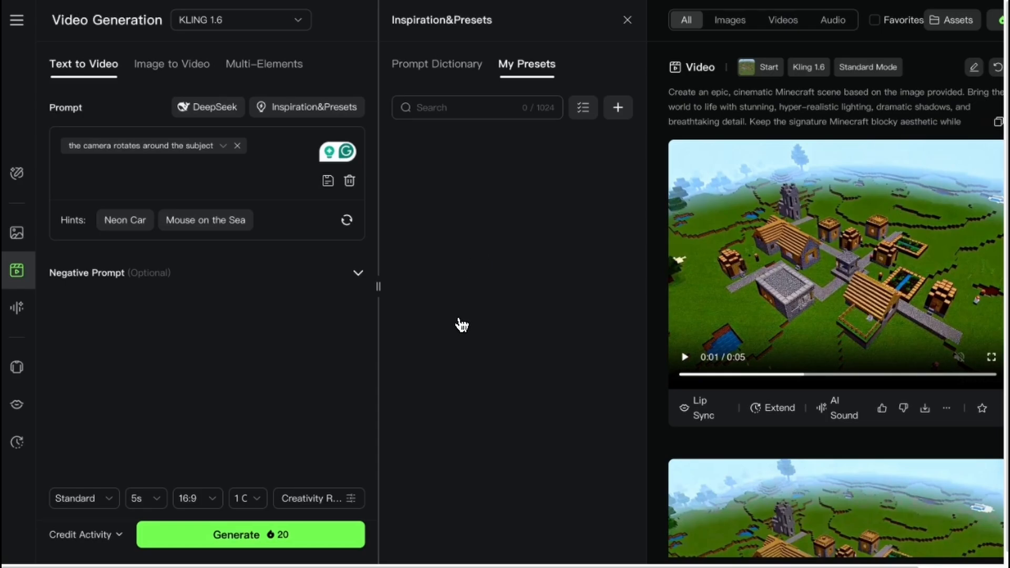
- Replace the inserted camera phrase with the full prompt beginning "Show a powerful rocket launch at sunrise" and ending "as the rocket climbs higher into space."
{"action": "left_click", "coordinate": [237, 146]}
{"action": "type", "text": "Show a powerful rocket launch at sunrise. The camera starts on the ground, shaking from the intense rumble, then follows the rocket as it pierces through thick clouds, leaving a trail of fire and smoke behind. The sky changes from golden to deep blue as the rocket climbs higher into space."}
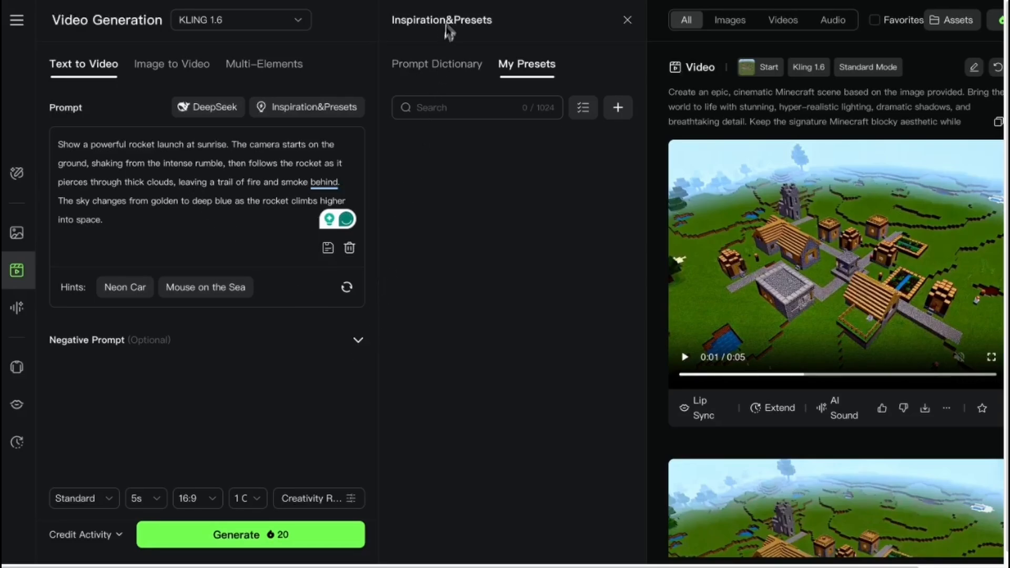
- Try to have the DeepSeek assistant polish the rocket launch prompt, then close the assistant
{"action": "left_click", "coordinate": [216, 109]}
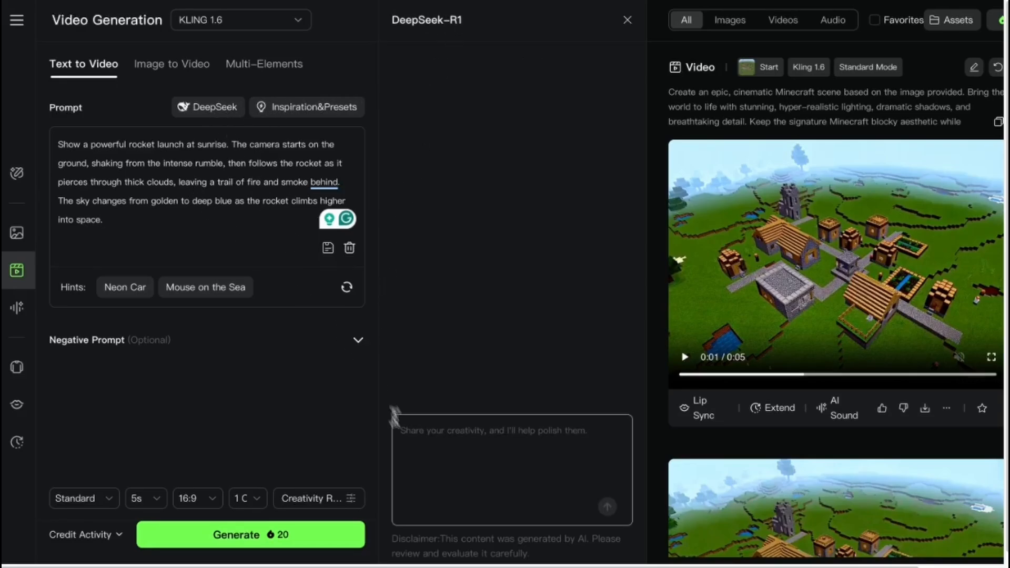
{"action": "left_click", "coordinate": [439, 439]}
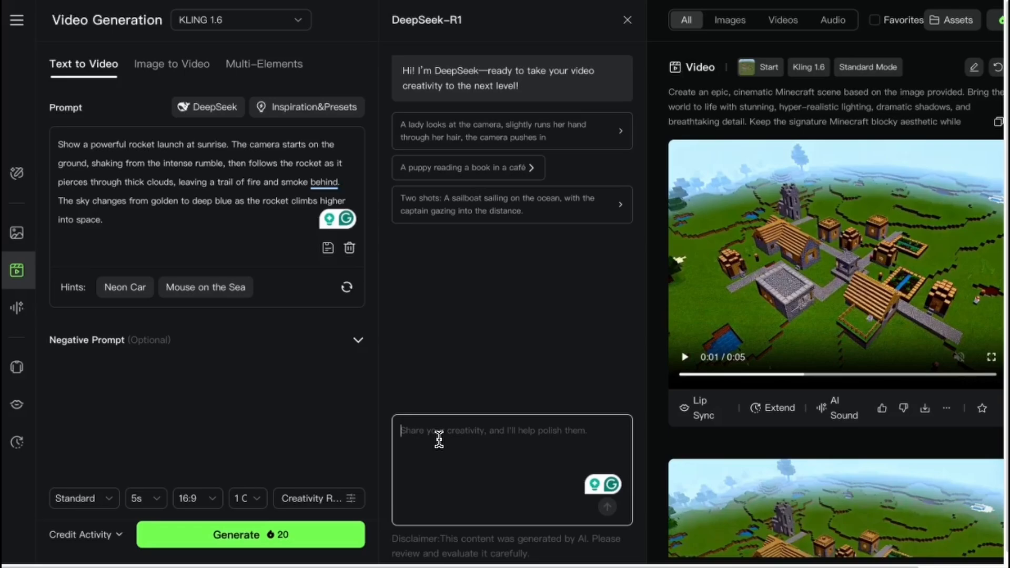
{"action": "type", "text": "Show a powerful rocket launch at sunrise. The camera starts on the ground, shaking from the intense rumble, then follows the rocket as it pierces through thick clouds, leaving a trail of fire and smoke behind. The sky changes from golden to deep blue as the rocket climbs higher into space."}
{"action": "left_click", "coordinate": [607, 507]}
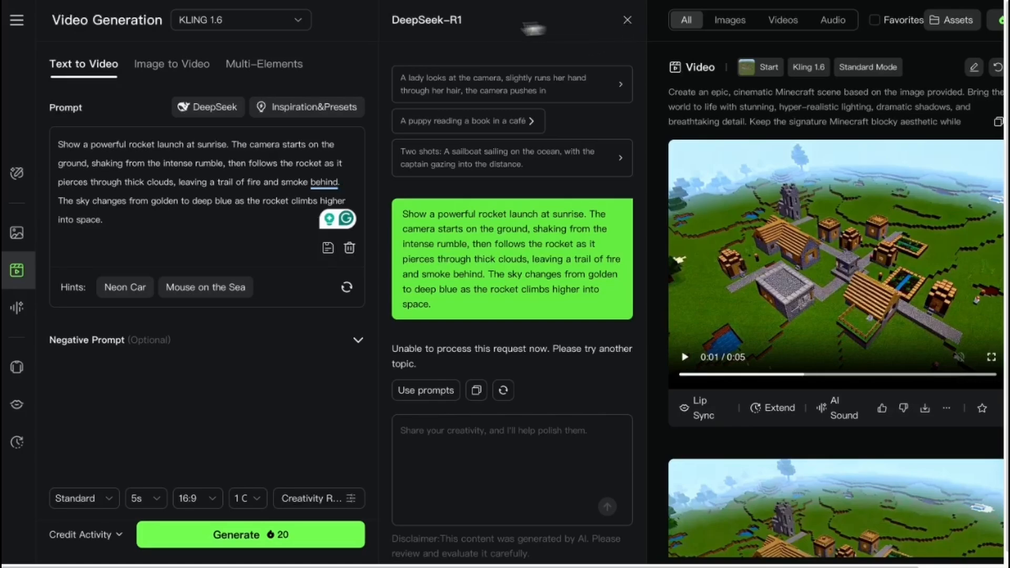
{"action": "left_click", "coordinate": [275, 19]}
{"action": "left_click", "coordinate": [275, 19]}
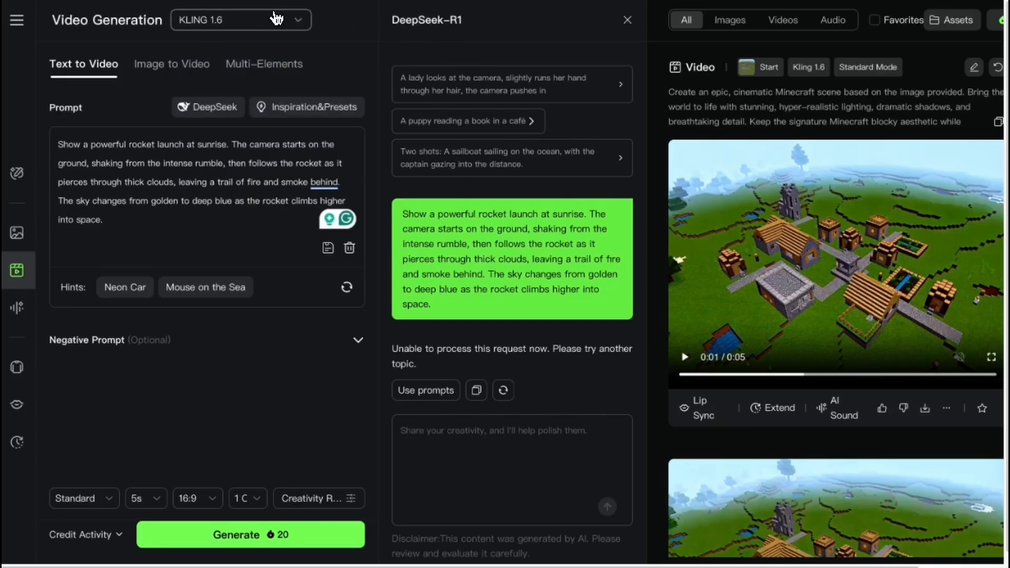
{"action": "left_click", "coordinate": [628, 21]}
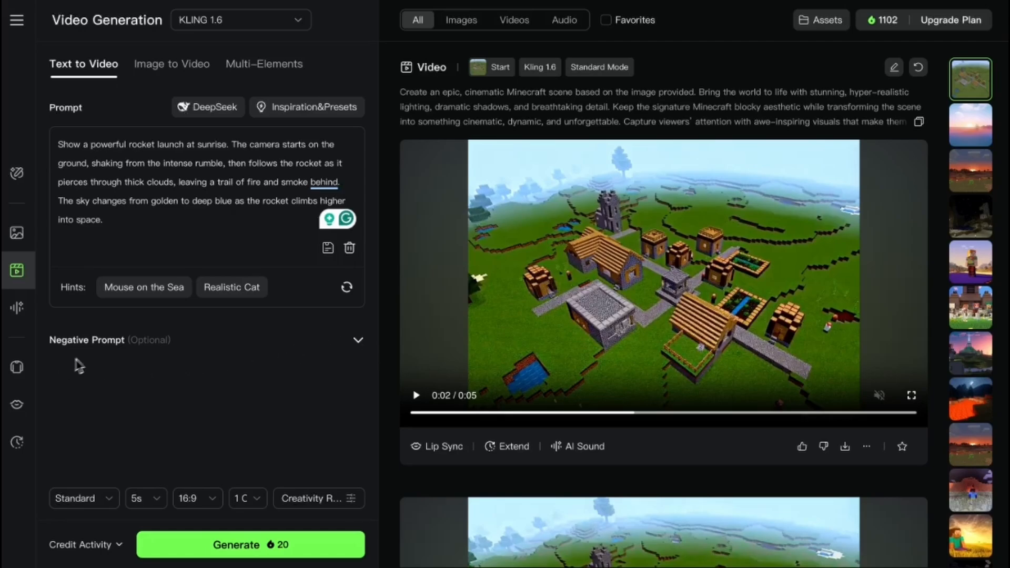
- Expand the negative prompt field, leave it empty, and generate the rocket launch video in Standard mode at 5s and 16:9
{"action": "left_click", "coordinate": [359, 342]}
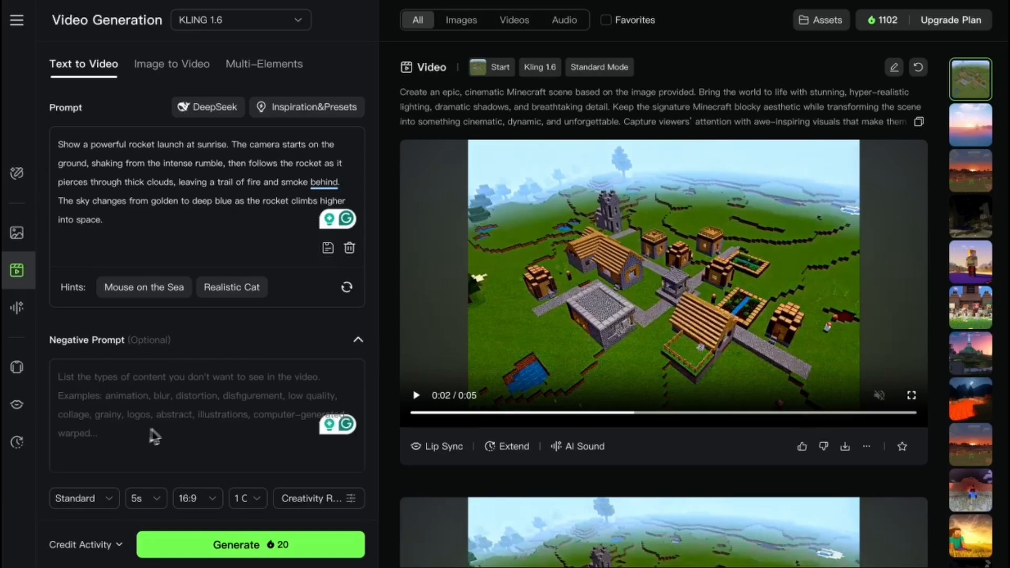
{"action": "scroll", "coordinate": [203, 406], "scroll_direction": "down", "scroll_amount": 1}
{"action": "scroll", "coordinate": [266, 365], "scroll_direction": "up", "scroll_amount": 1}
{"action": "left_click", "coordinate": [240, 546]}
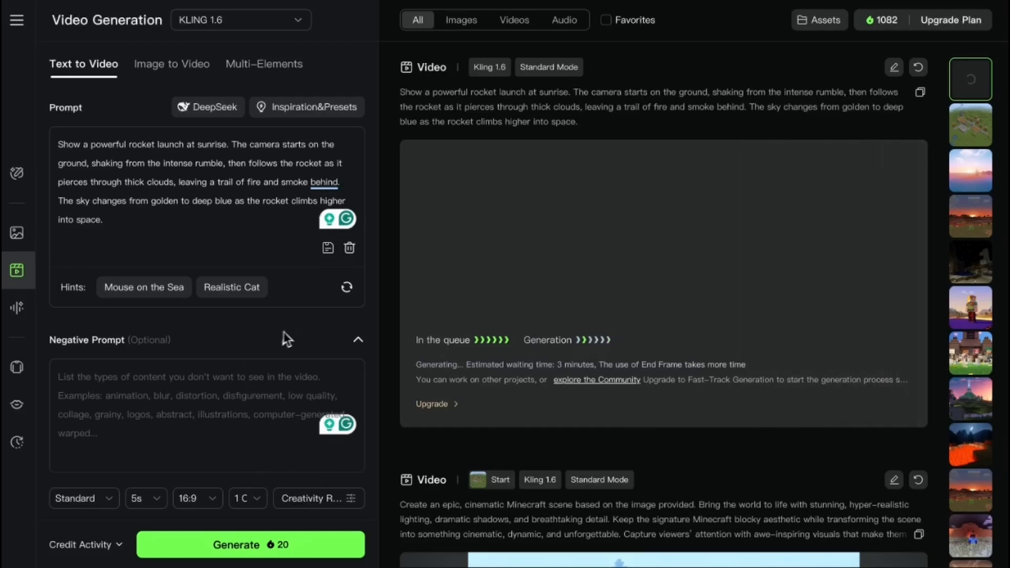
- Switch the video quality mode from Standard to Professional
{"action": "left_click", "coordinate": [92, 500]}
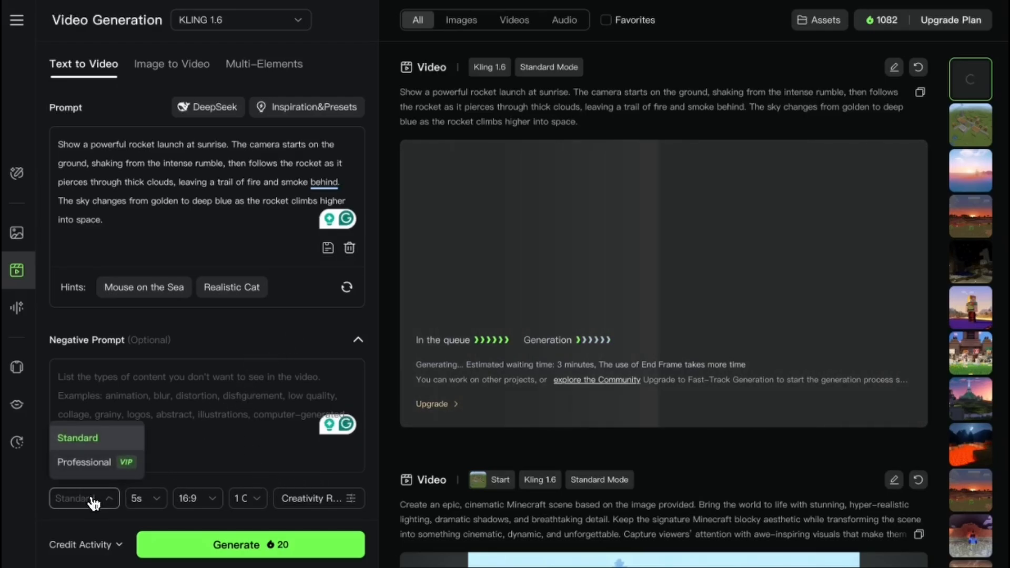
{"action": "mouse_move", "coordinate": [94, 471]}
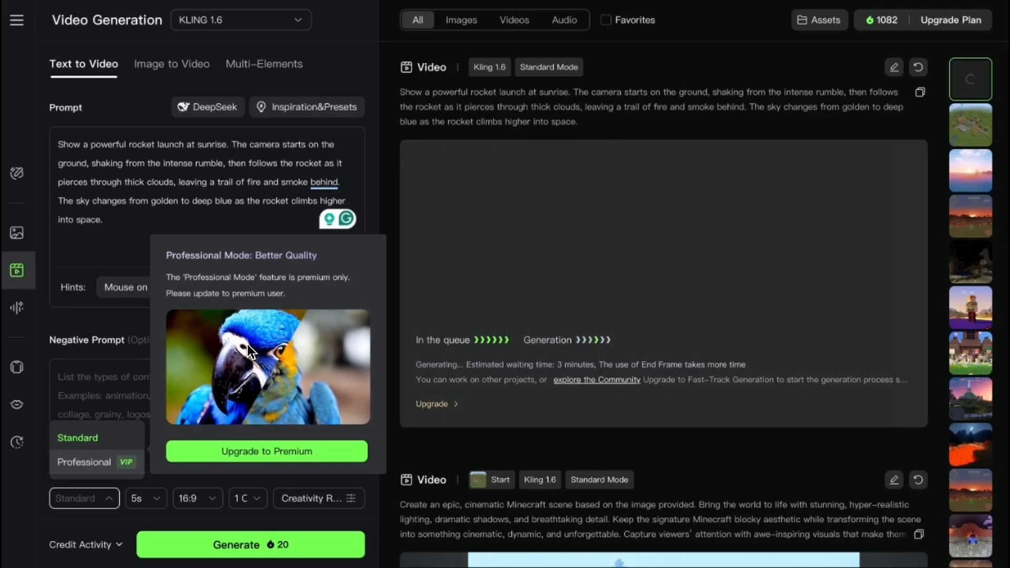
{"action": "left_click", "coordinate": [105, 462]}
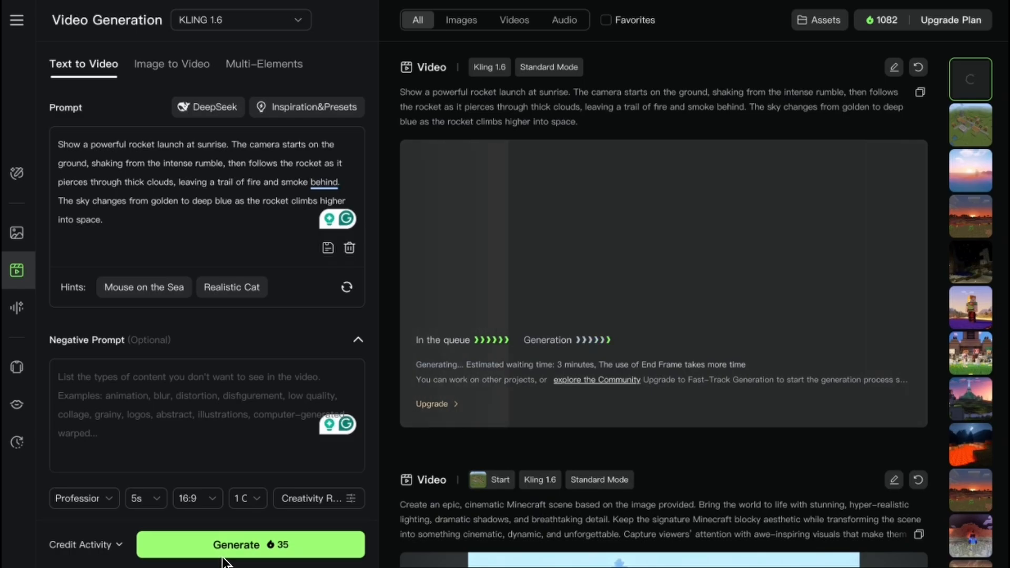
{"action": "left_click", "coordinate": [87, 503]}
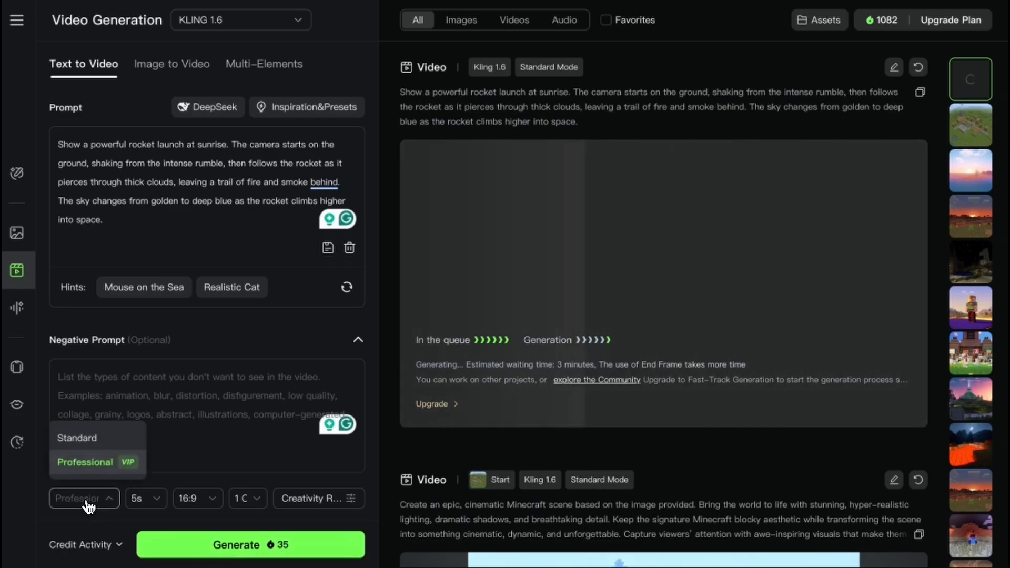
{"action": "mouse_move", "coordinate": [114, 468]}
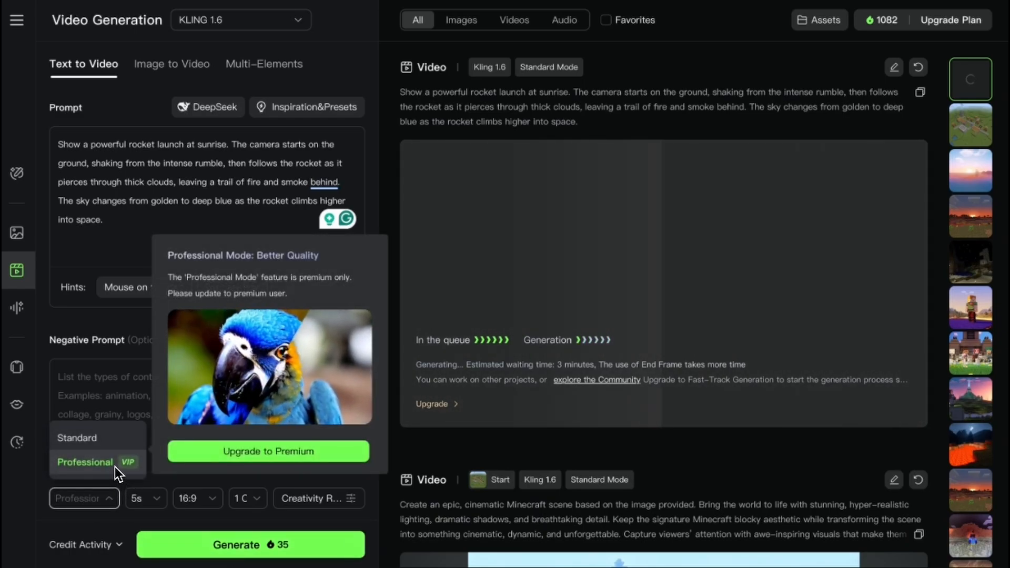
{"action": "left_click", "coordinate": [103, 392]}
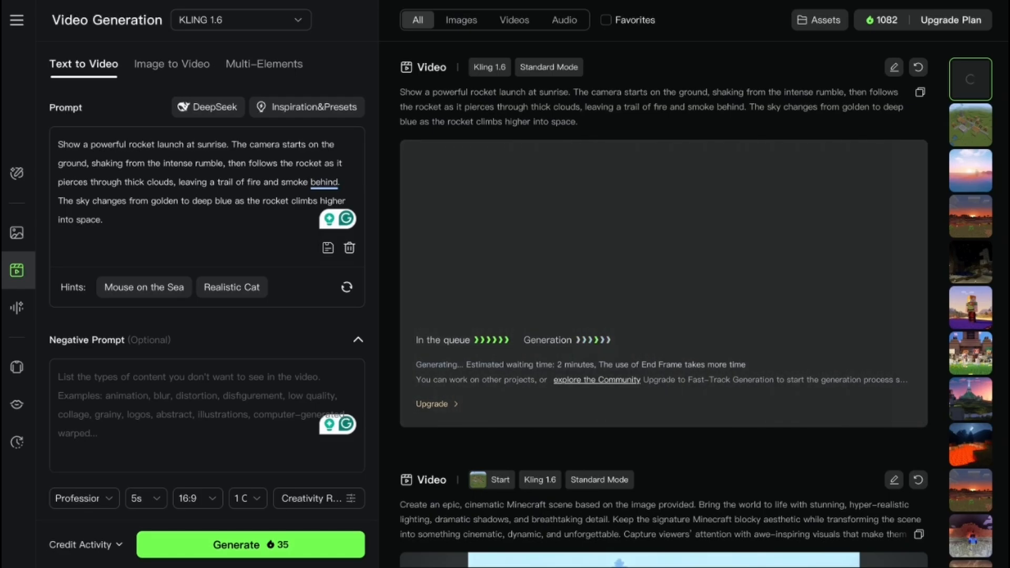
- Replace the rocket prompt with the one beginning "Capture a slow-motion scene deep inside an ancient forest at dawn", featuring a small deer and golden sunbeams
{"action": "left_click_drag", "start_coordinate": [108, 220], "coordinate": [40, 140]}
{"action": "key", "text": "ctrl+v"}
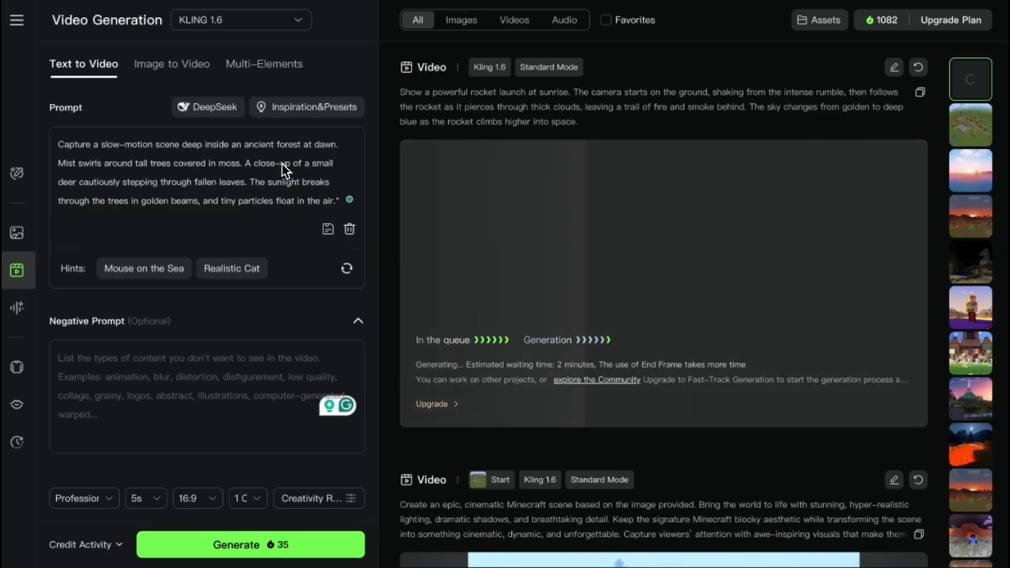
{"action": "scroll", "coordinate": [271, 200], "scroll_direction": "down", "scroll_amount": 1}
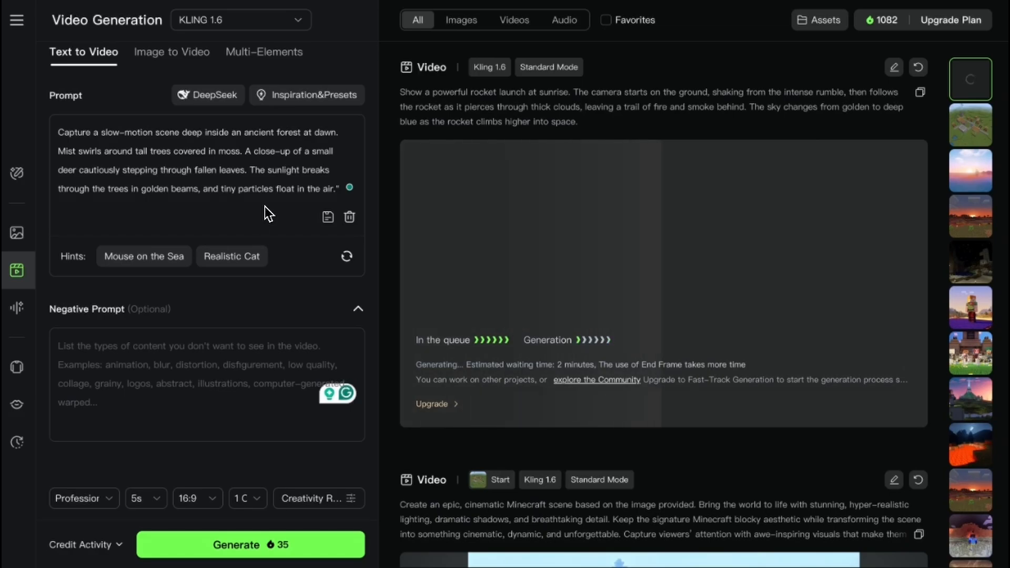
{"action": "scroll", "coordinate": [229, 189], "scroll_direction": "up", "scroll_amount": 1}
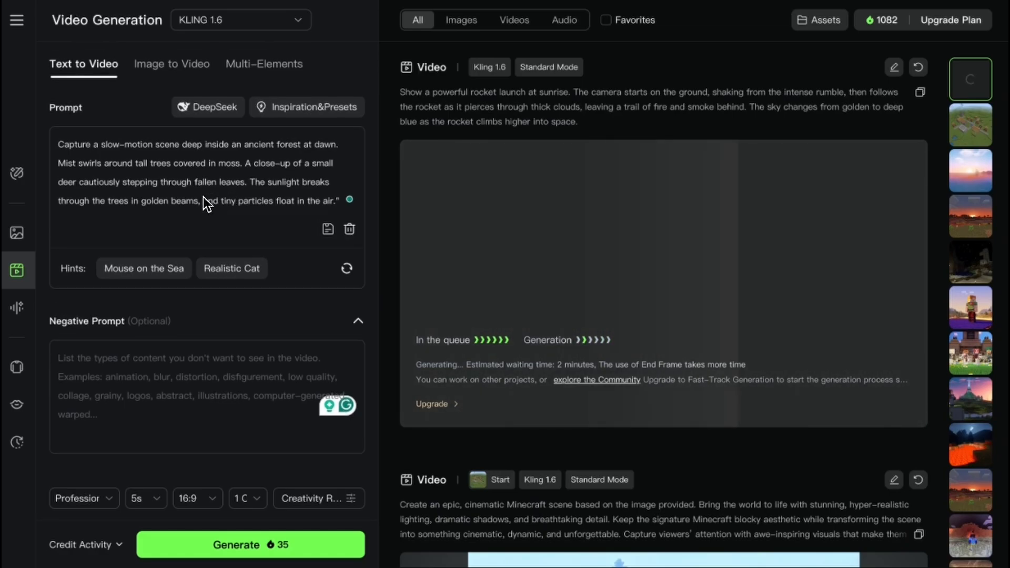
{"action": "scroll", "coordinate": [204, 198], "scroll_direction": "down", "scroll_amount": 1}
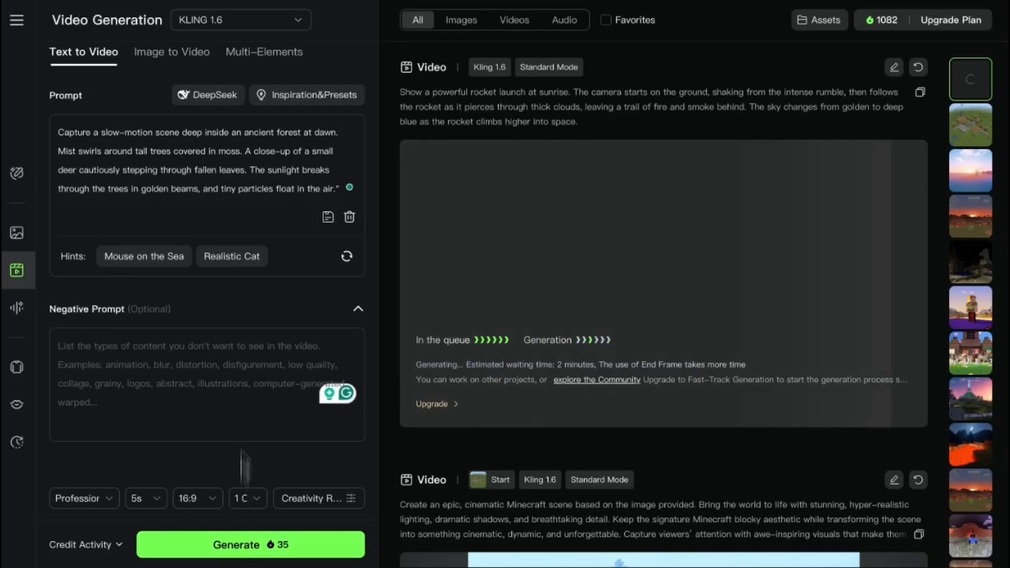
- Set the video duration to 10s and check the available output count options
{"action": "left_click", "coordinate": [149, 500]}
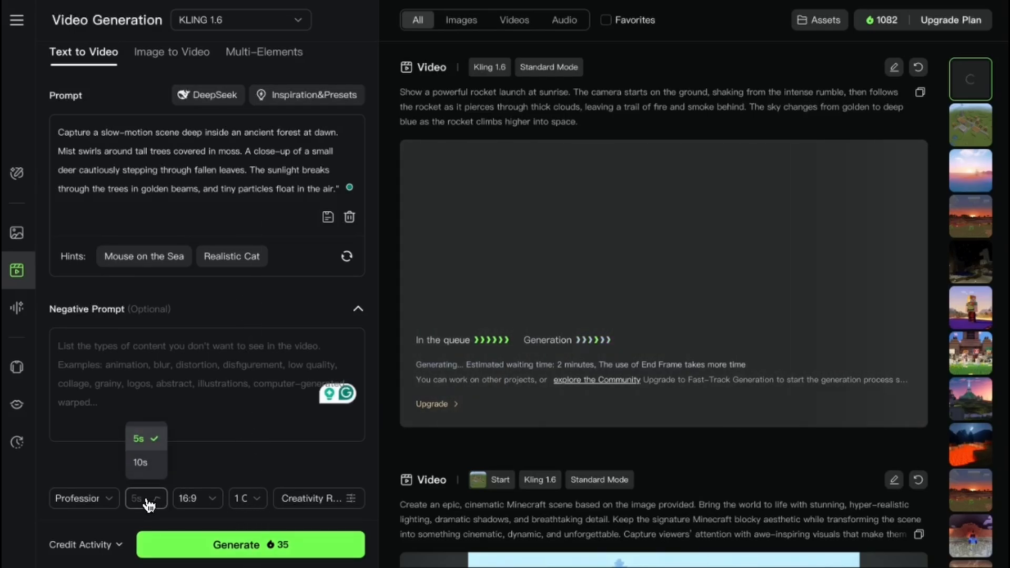
{"action": "left_click", "coordinate": [149, 464]}
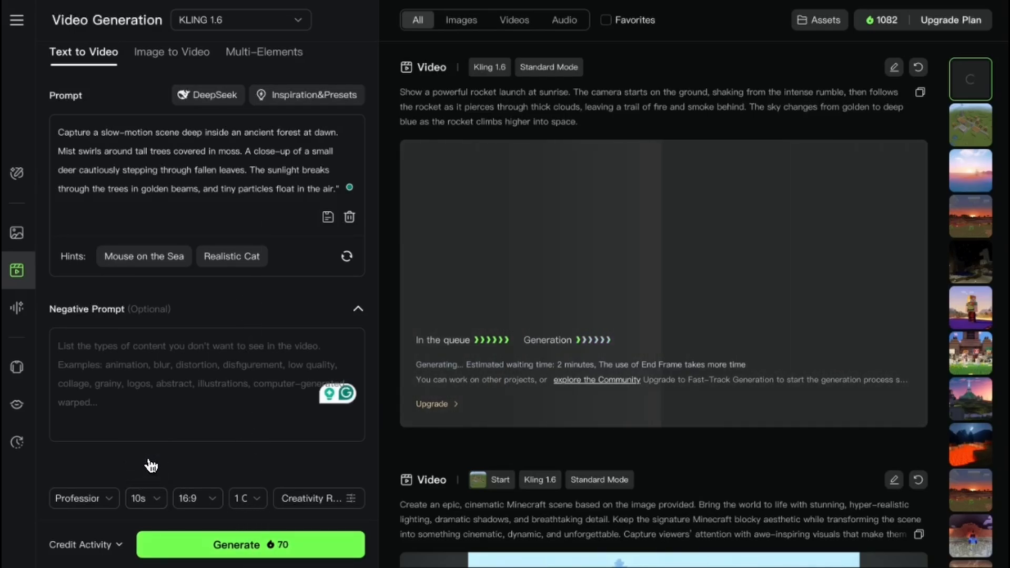
{"action": "left_click", "coordinate": [249, 503]}
{"action": "mouse_move", "coordinate": [275, 470]}
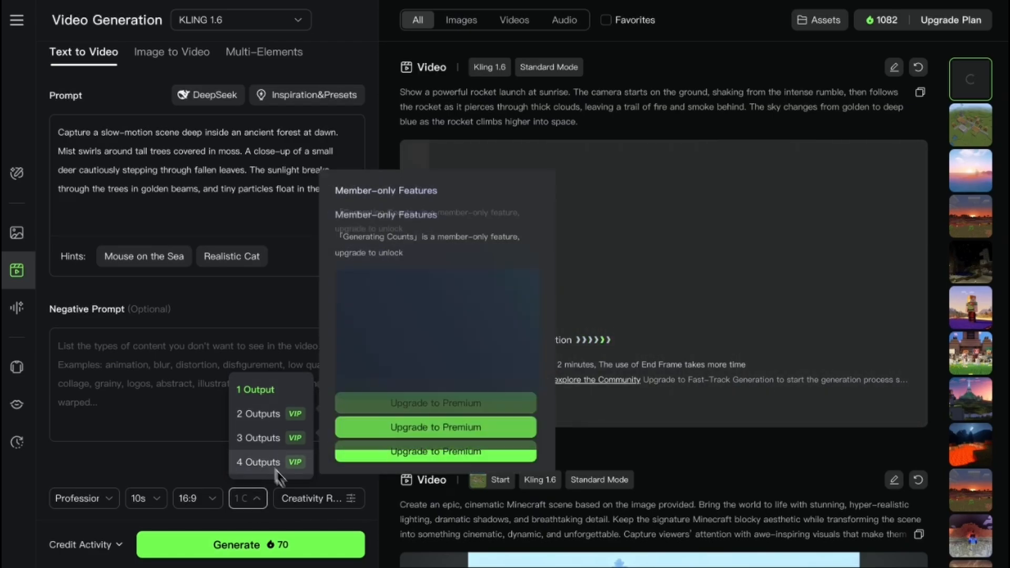
- Set the creativity–relevance balance to 0.35, try to generate the forest video, and dismiss the premium reminder
{"action": "left_click", "coordinate": [307, 499]}
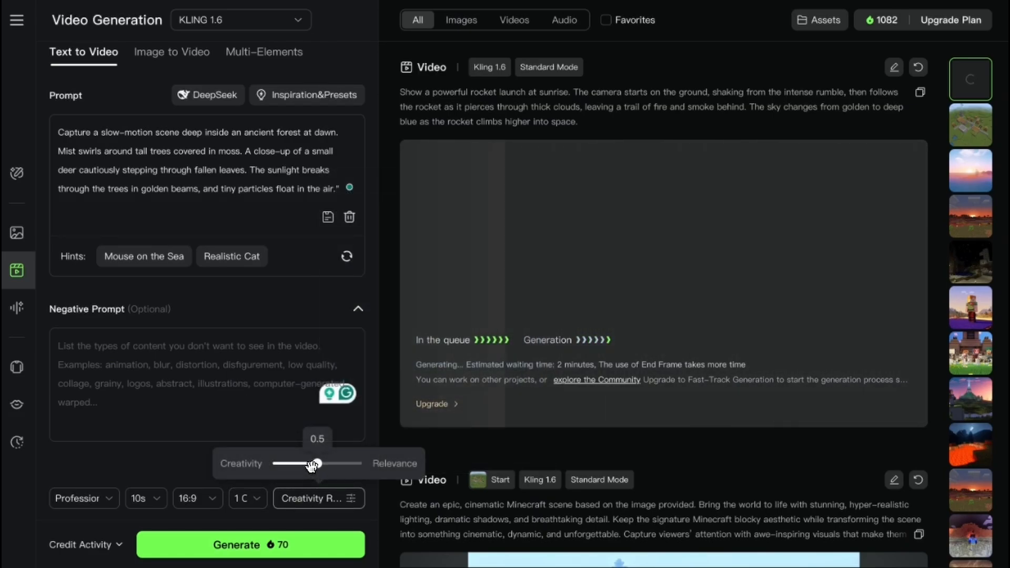
{"action": "left_click_drag", "start_coordinate": [312, 465], "coordinate": [304, 466]}
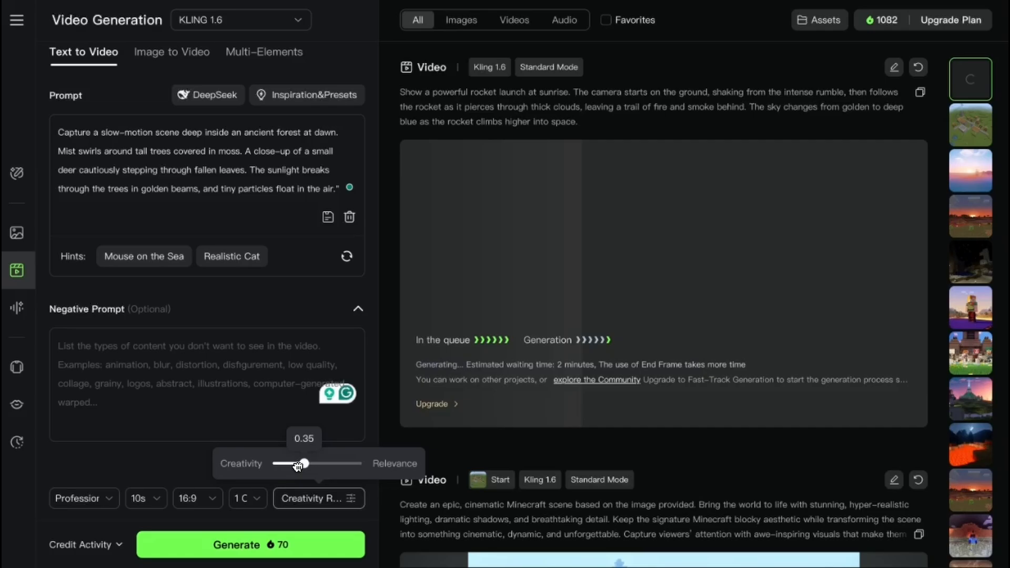
{"action": "left_click", "coordinate": [281, 411]}
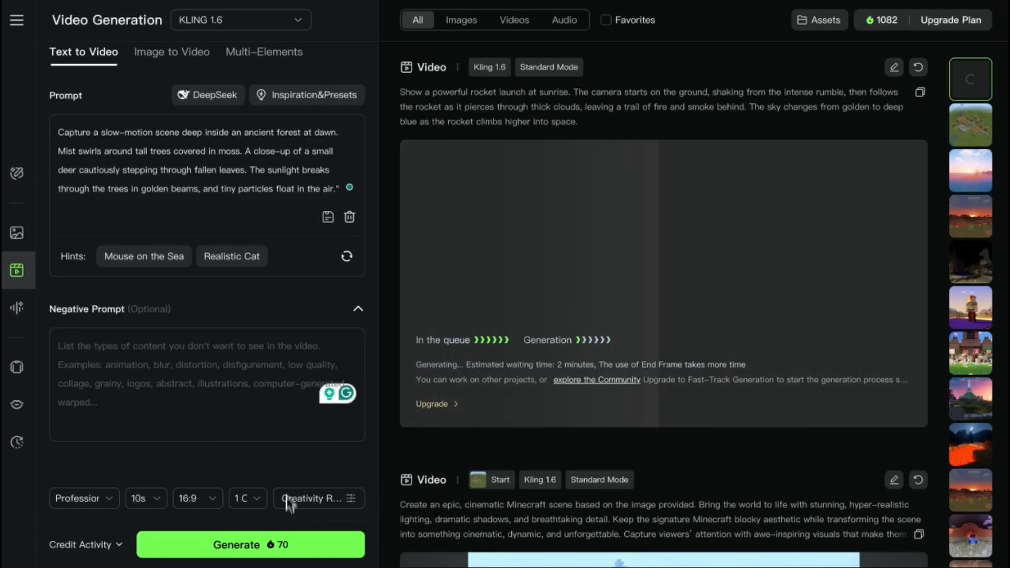
{"action": "left_click", "coordinate": [274, 546]}
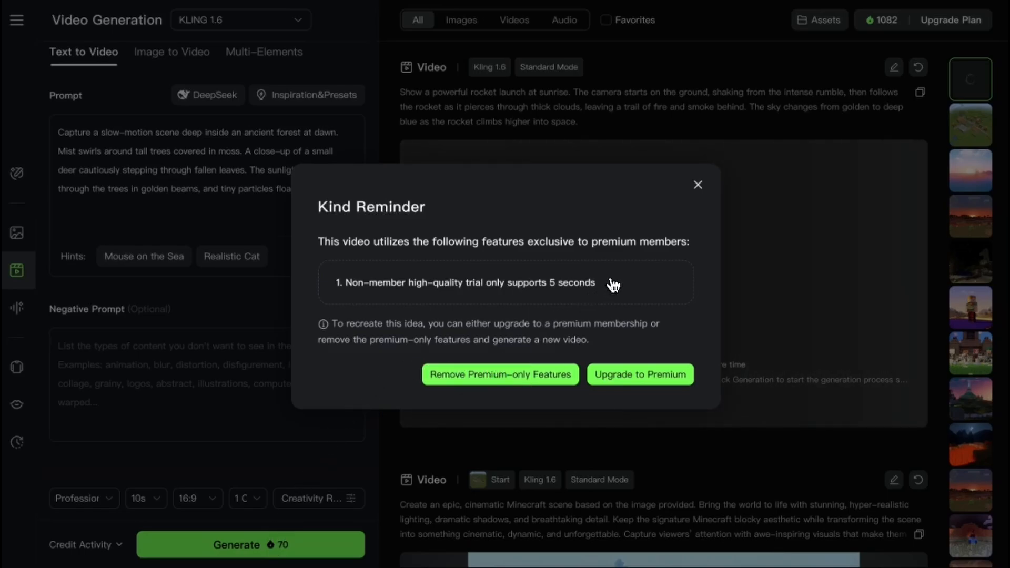
{"action": "left_click", "coordinate": [698, 186]}
- Set the creativity–relevance balance to 0.5, try again to generate the forest video, and dismiss the premium reminder
{"action": "left_click", "coordinate": [248, 499]}
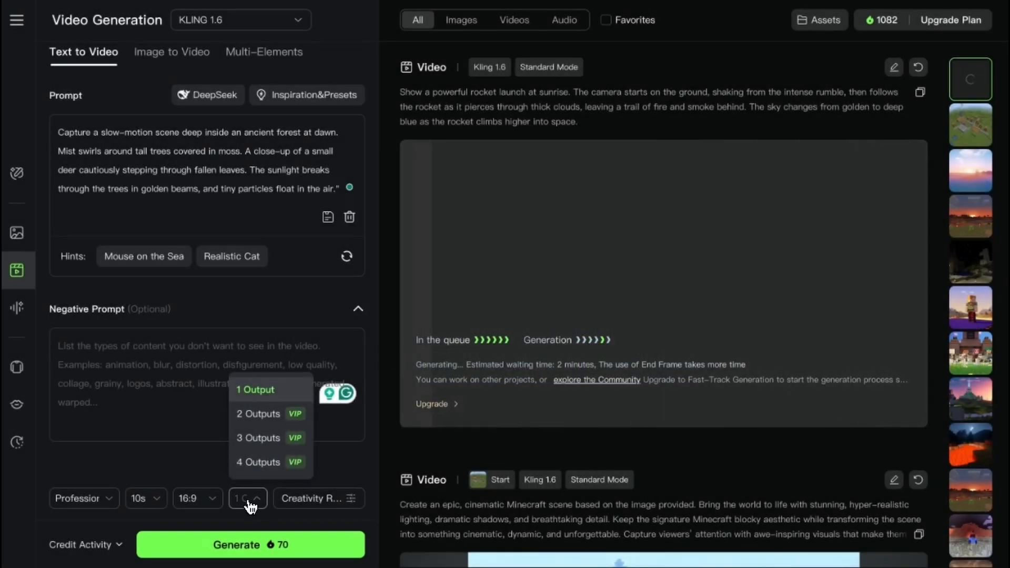
{"action": "left_click", "coordinate": [292, 498]}
{"action": "mouse_move", "coordinate": [305, 467]}
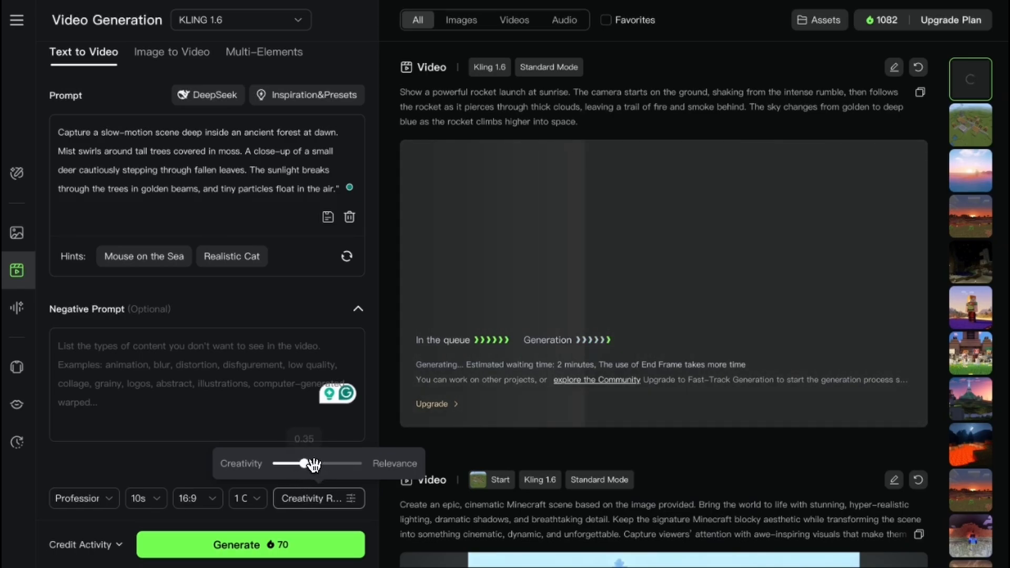
{"action": "left_click_drag", "start_coordinate": [314, 465], "coordinate": [321, 464]}
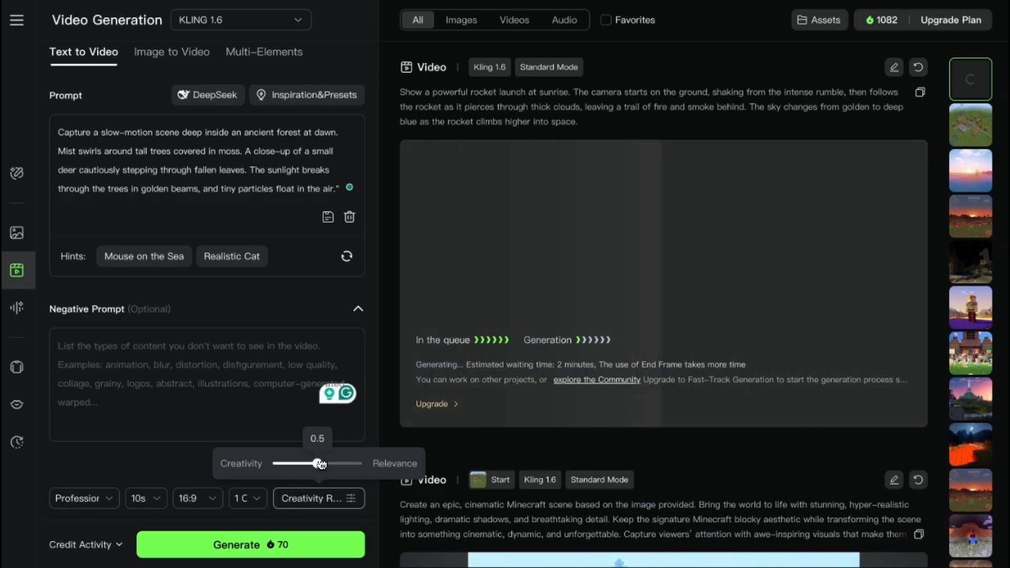
{"action": "left_click", "coordinate": [209, 545]}
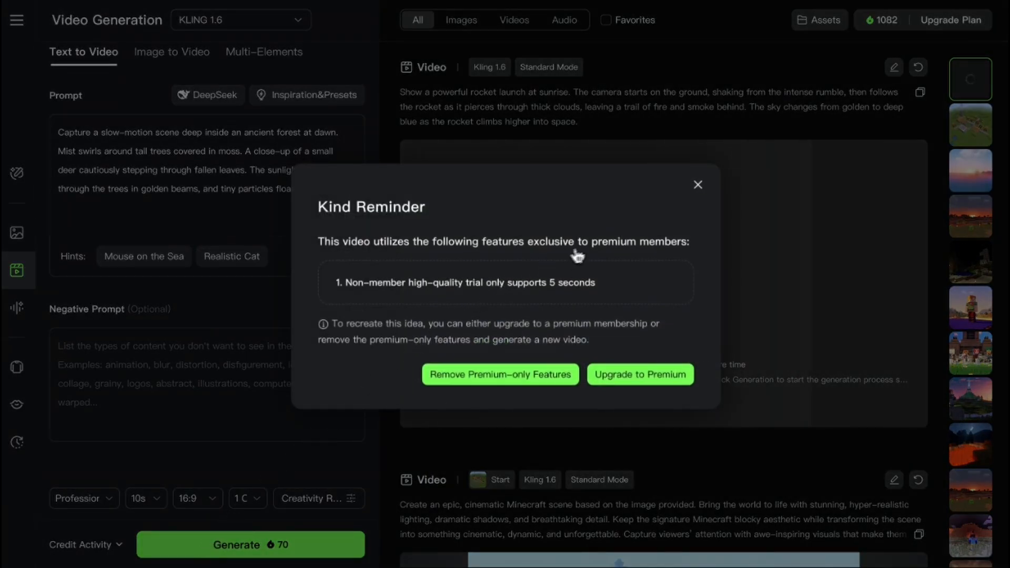
{"action": "left_click", "coordinate": [698, 187]}
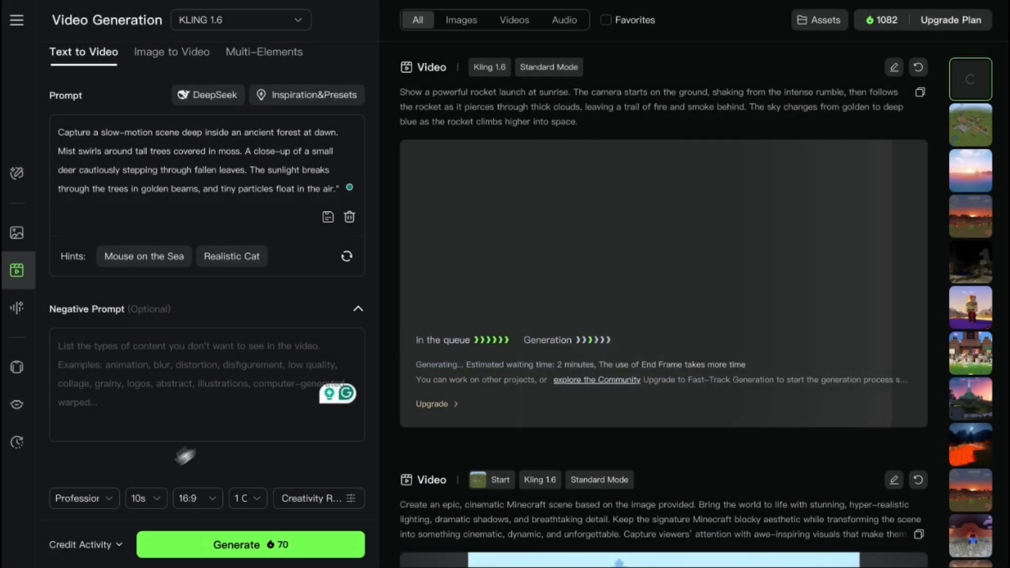
- Set the forest video's duration to 5s
{"action": "left_click", "coordinate": [147, 506]}
{"action": "left_click", "coordinate": [143, 436]}
{"action": "left_click", "coordinate": [147, 501]}
{"action": "left_click", "coordinate": [219, 465]}
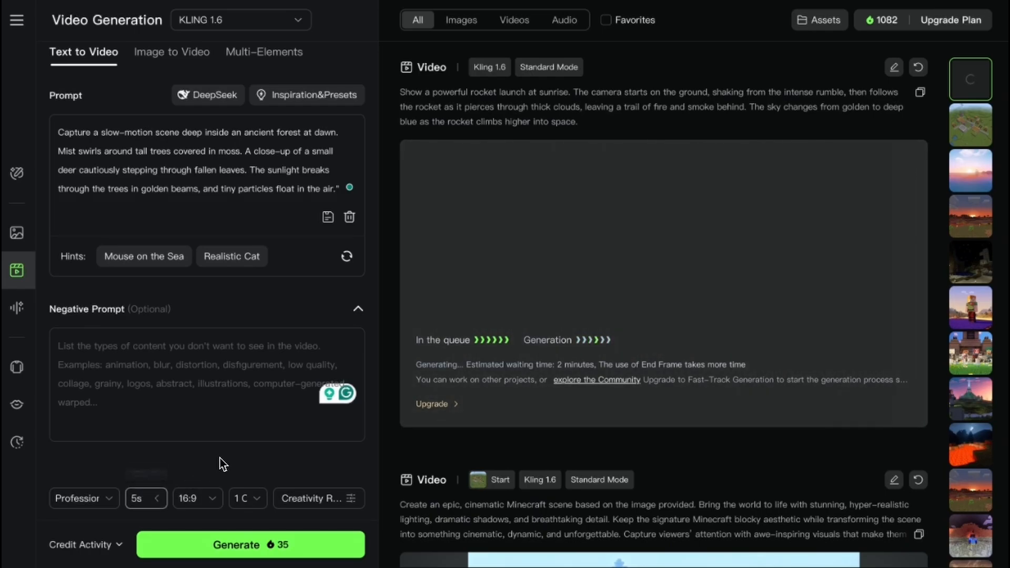
- Try to generate the forest video, compare the year and month subscription offers, and dismiss the upgrade offer
{"action": "left_click", "coordinate": [250, 546]}
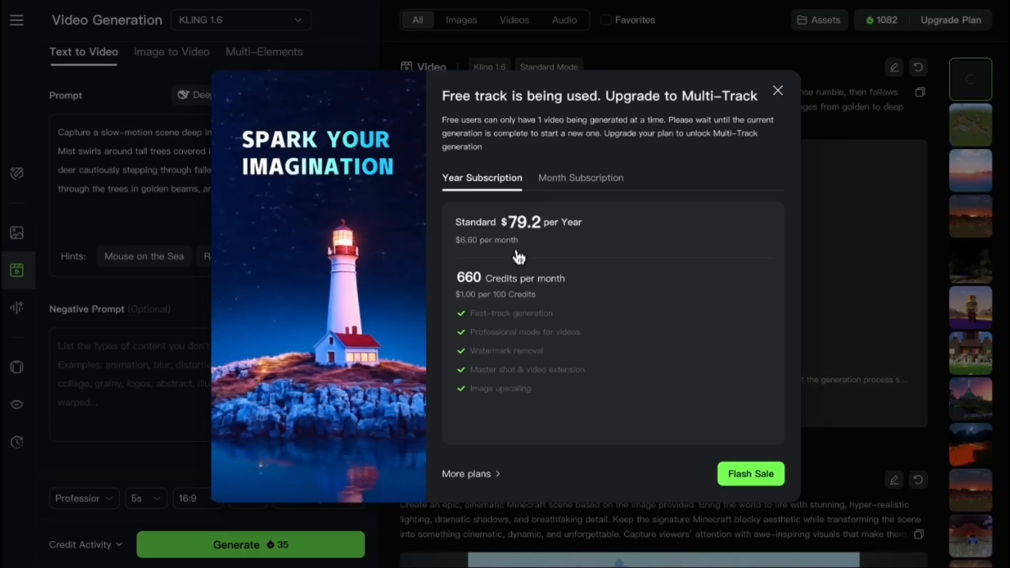
{"action": "left_click", "coordinate": [575, 187]}
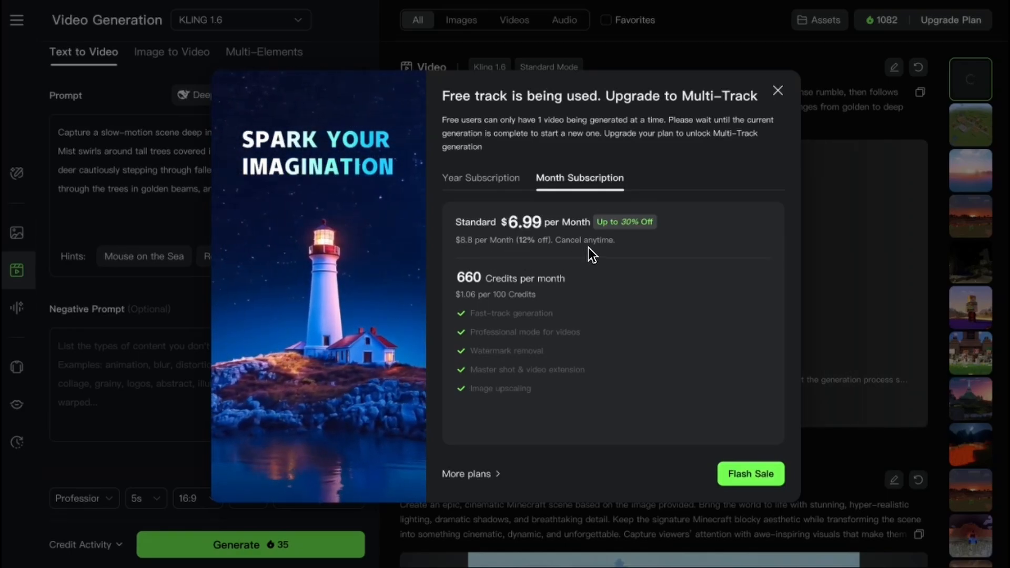
{"action": "left_click", "coordinate": [498, 188]}
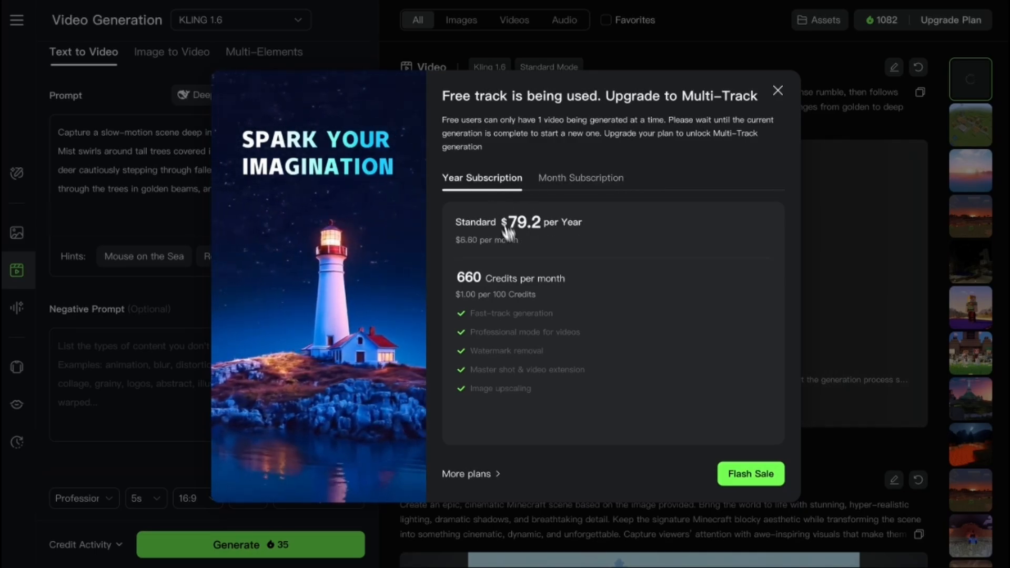
{"action": "left_click", "coordinate": [777, 91]}
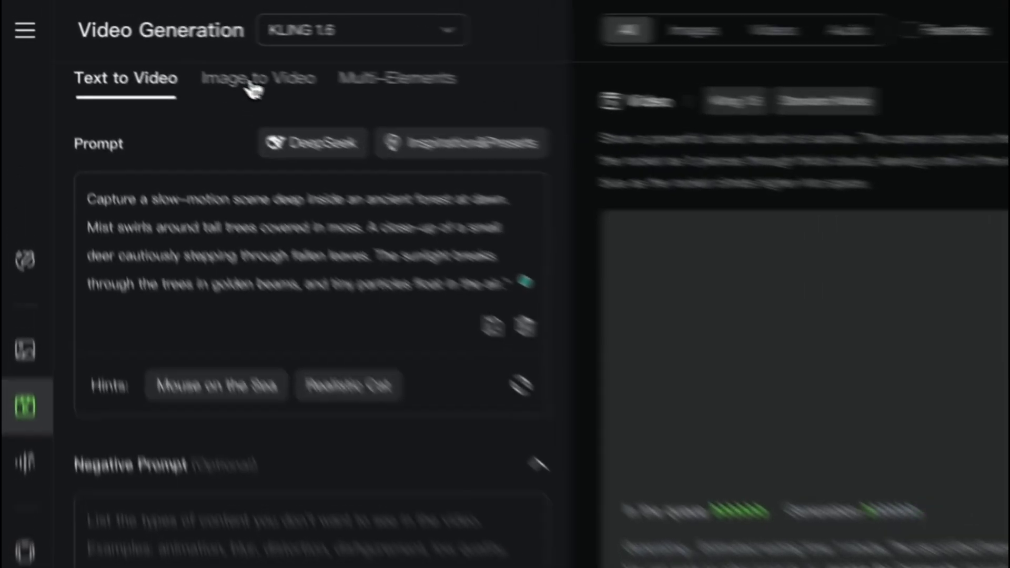
- Open the Image to Video mode and look over its image upload area and sample images
{"action": "left_click", "coordinate": [157, 53]}
{"action": "scroll", "coordinate": [156, 53], "scroll_direction": "down", "scroll_amount": 2}
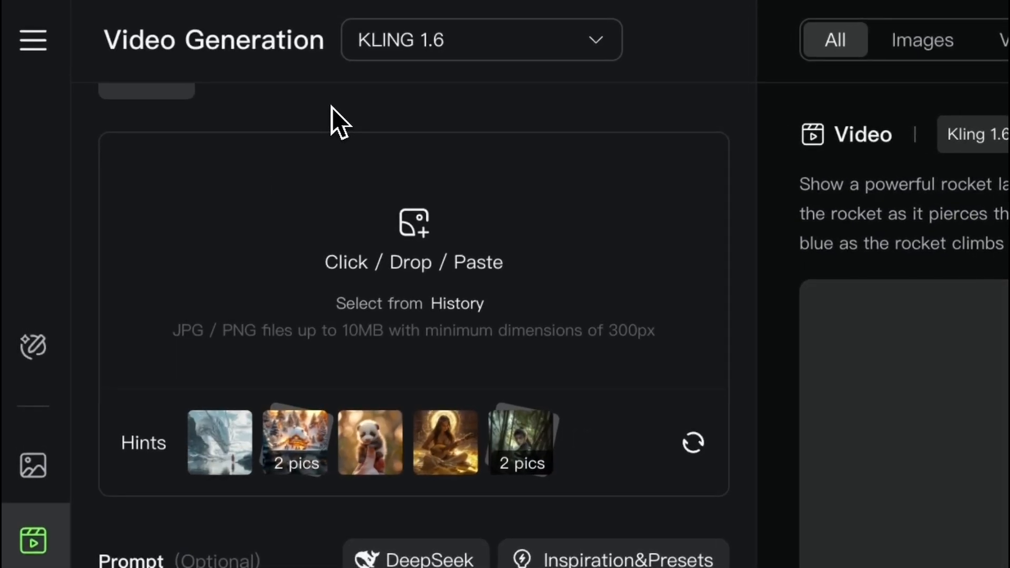
{"action": "scroll", "coordinate": [264, 260], "scroll_direction": "up", "scroll_amount": 2}
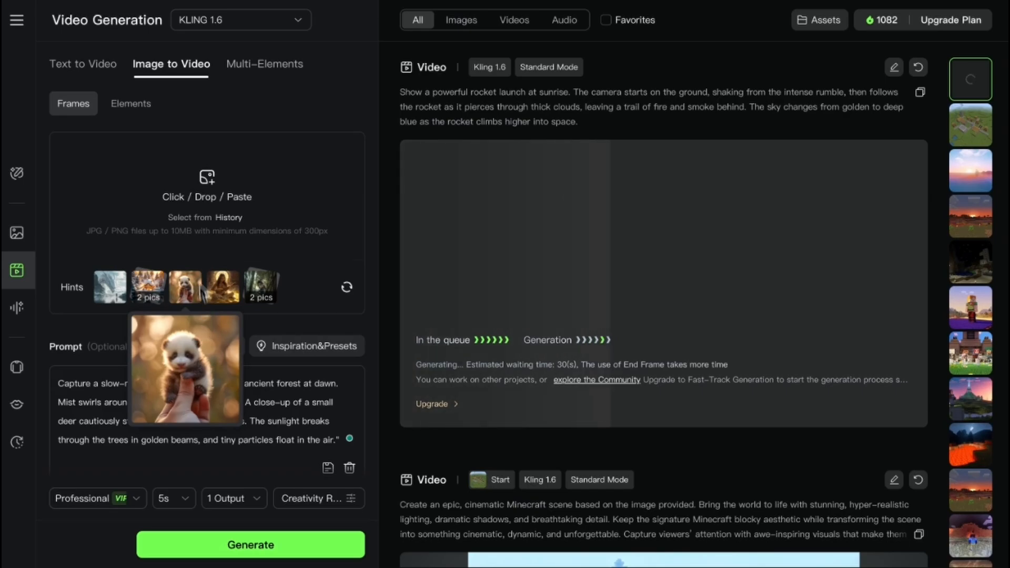
- Clear the ancient forest prompt in Text to Video and return to Image to Video
{"action": "left_click", "coordinate": [99, 73]}
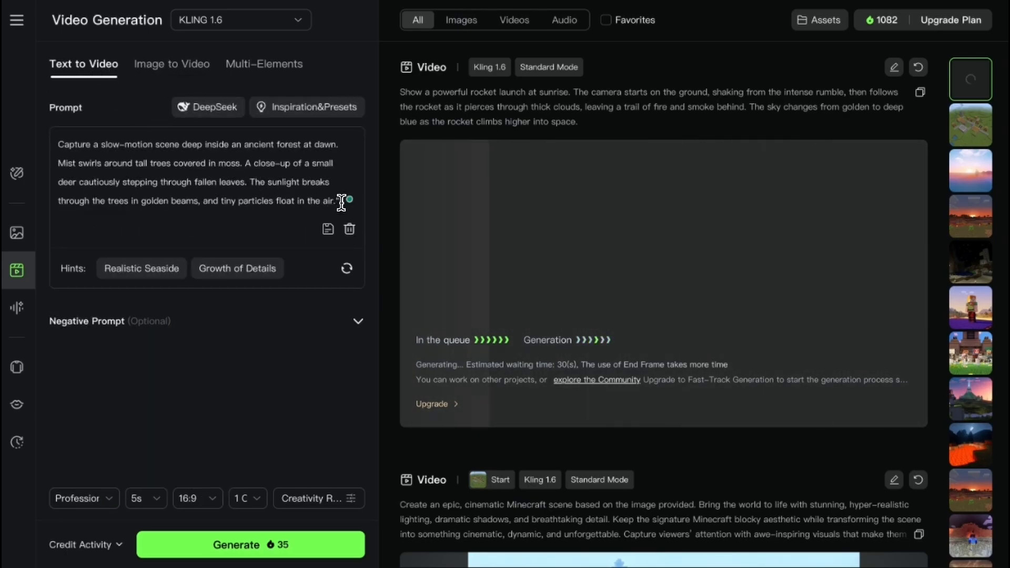
{"action": "left_click_drag", "start_coordinate": [342, 201], "coordinate": [27, 153]}
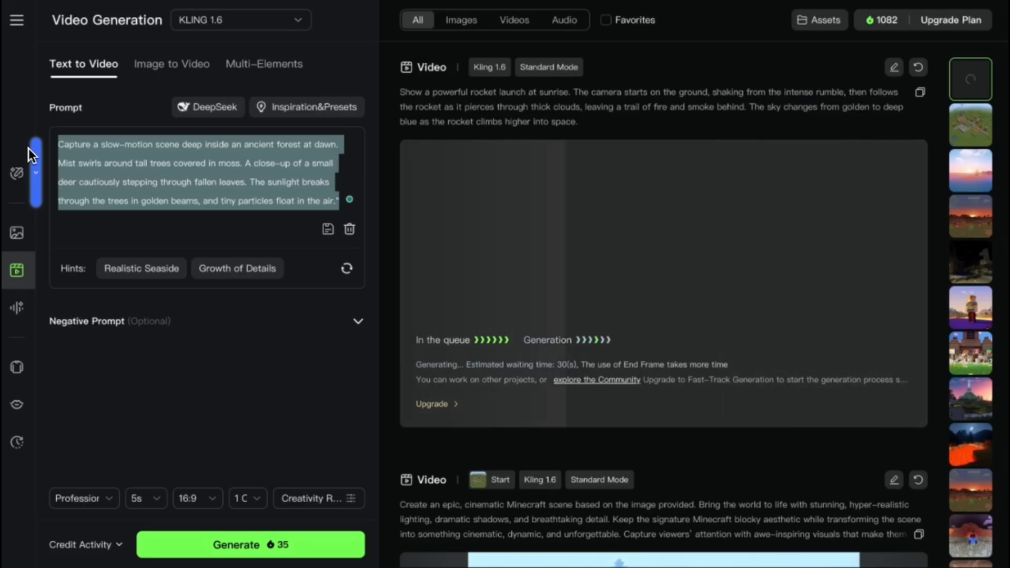
{"action": "key", "text": "BackSpace"}
{"action": "left_click", "coordinate": [157, 76]}
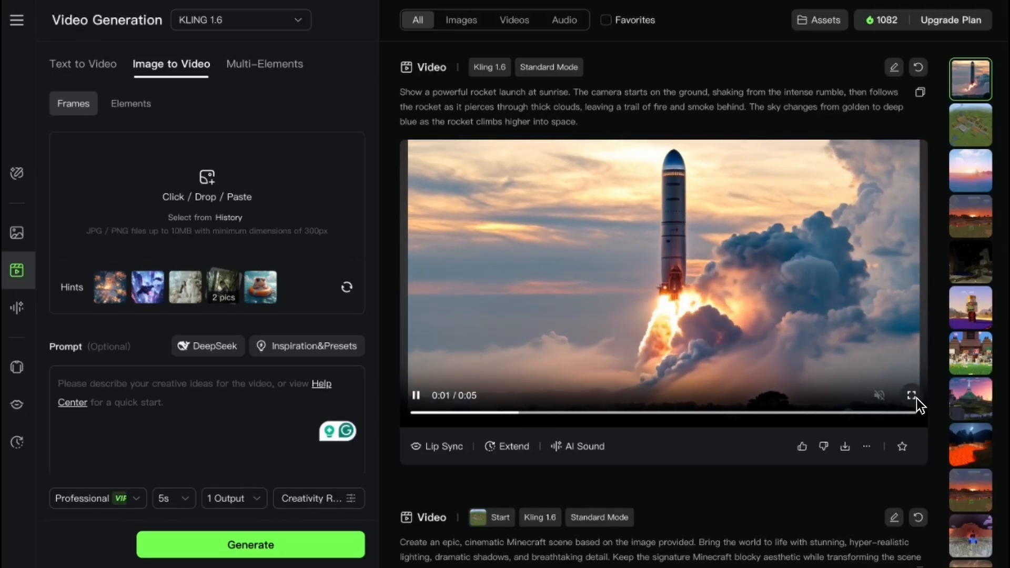
- Watch the generated rocket launch video in full screen and return to the generation page
{"action": "left_click", "coordinate": [914, 397]}
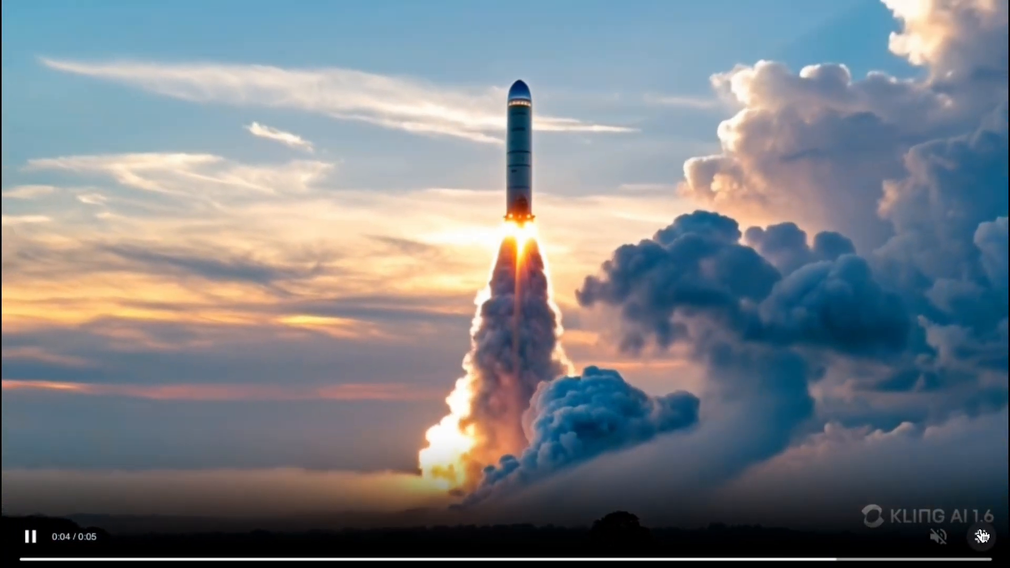
{"action": "left_click", "coordinate": [982, 536]}
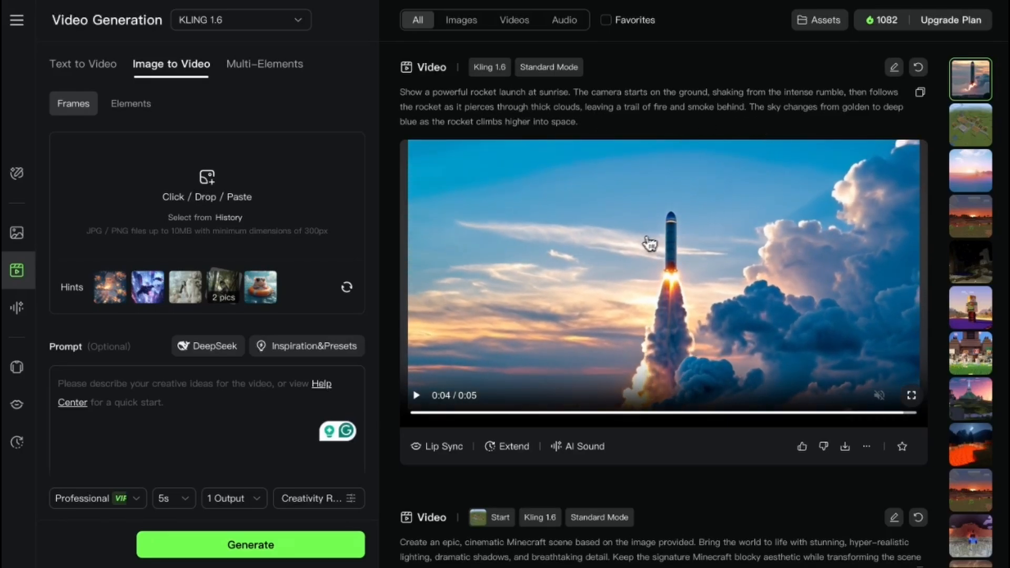
- Load the neon-lit city sample image as the start frame and review its accompanying prompt
{"action": "left_click", "coordinate": [151, 294]}
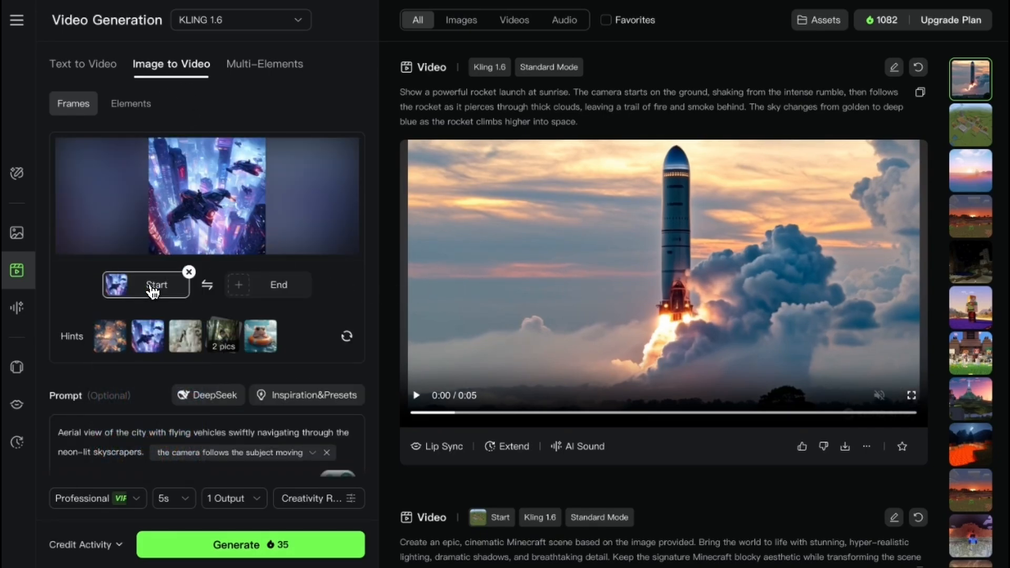
{"action": "scroll", "coordinate": [226, 334], "scroll_direction": "down", "scroll_amount": 3}
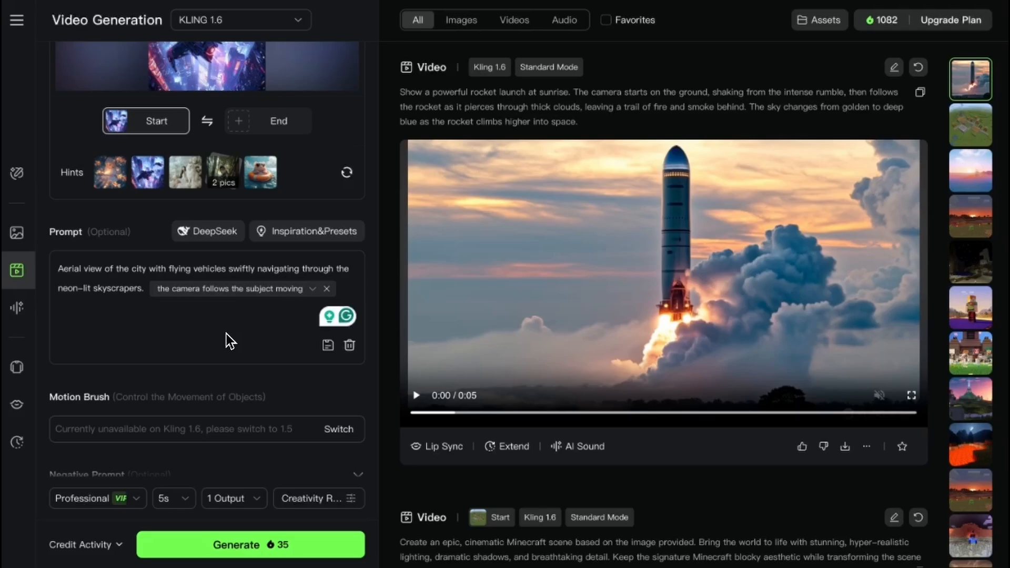
{"action": "scroll", "coordinate": [226, 334], "scroll_direction": "up", "scroll_amount": 1}
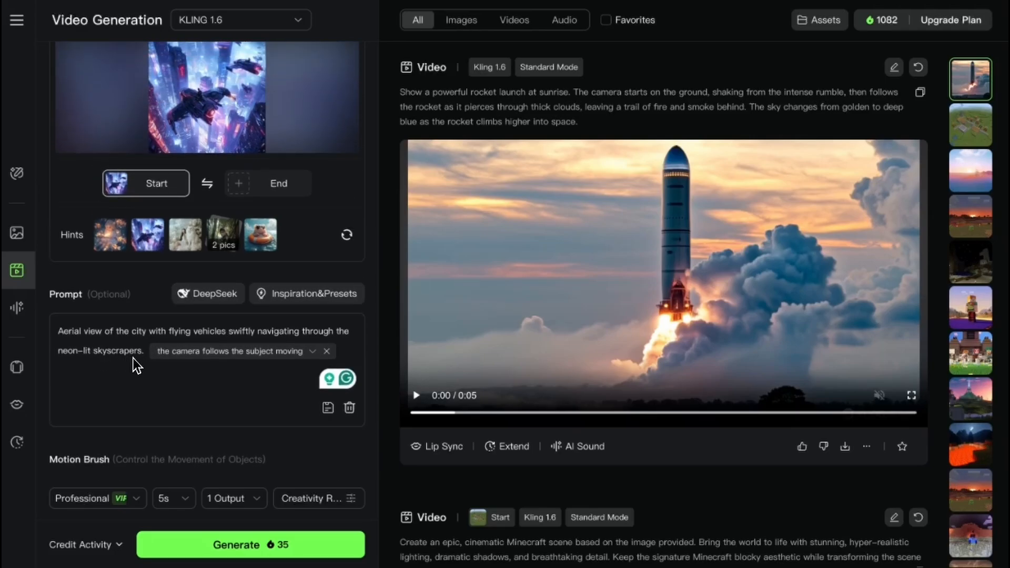
{"action": "scroll", "coordinate": [122, 301], "scroll_direction": "up", "scroll_amount": 1}
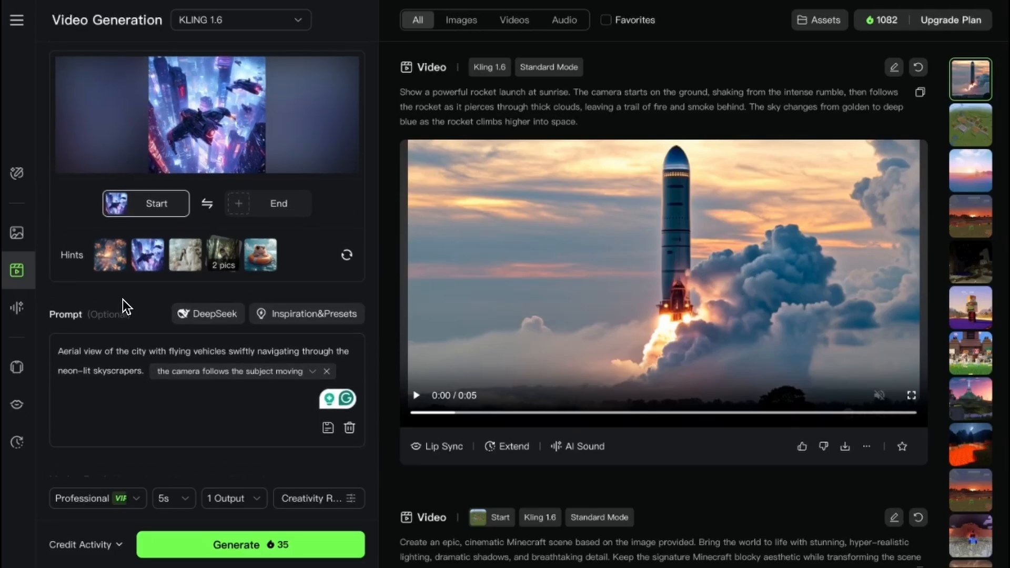
- Try the woman-with-cat, girl-with-glowing-fish and hamster-on-lifebuoy sample images one after another as the start frame
{"action": "left_click", "coordinate": [178, 263]}
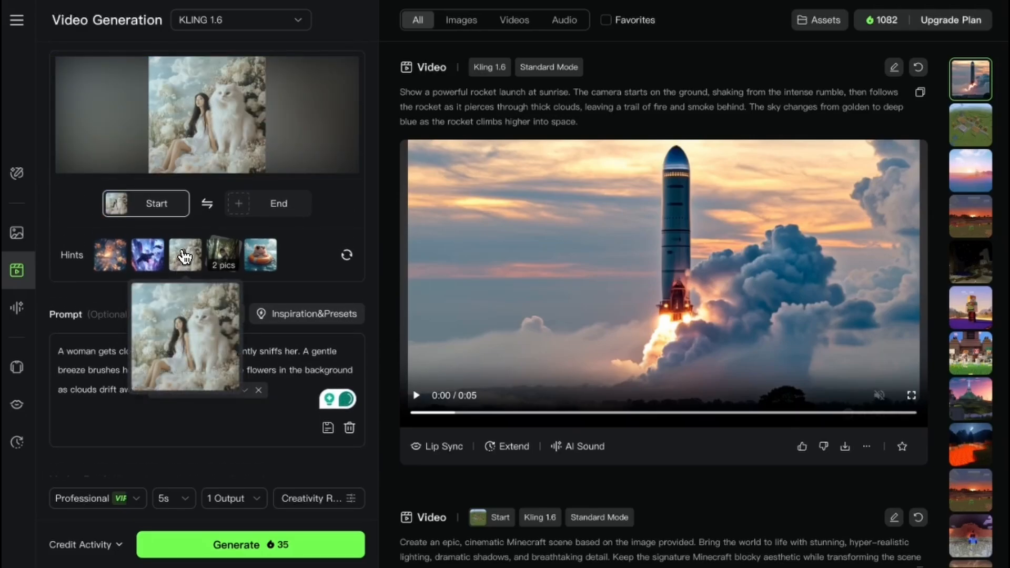
{"action": "left_click", "coordinate": [108, 261]}
{"action": "left_click", "coordinate": [259, 259]}
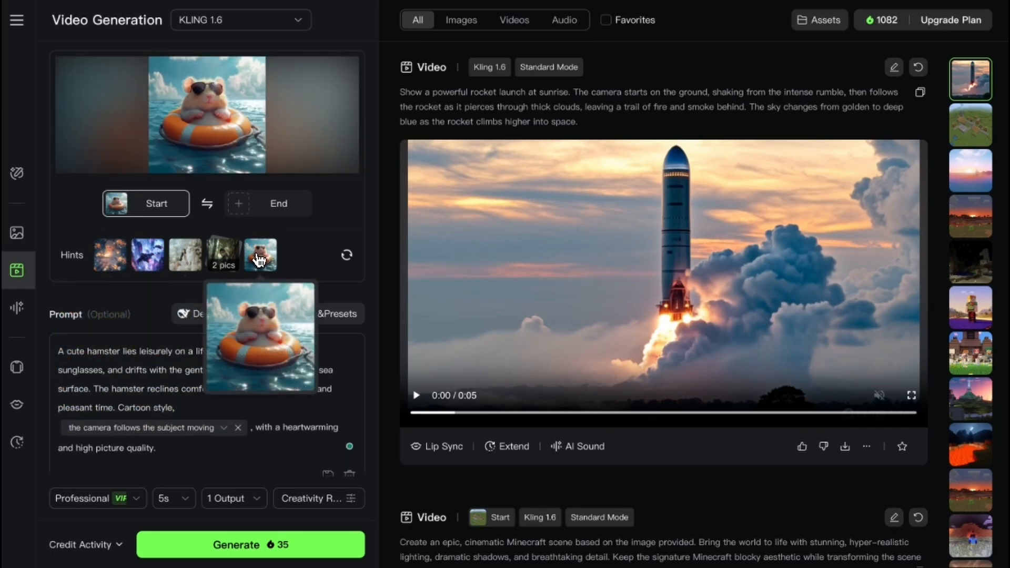
- Load the two-picture bamboo forest sample as start and end frames and append "put it in anime style" to its prompt
{"action": "left_click", "coordinate": [230, 257]}
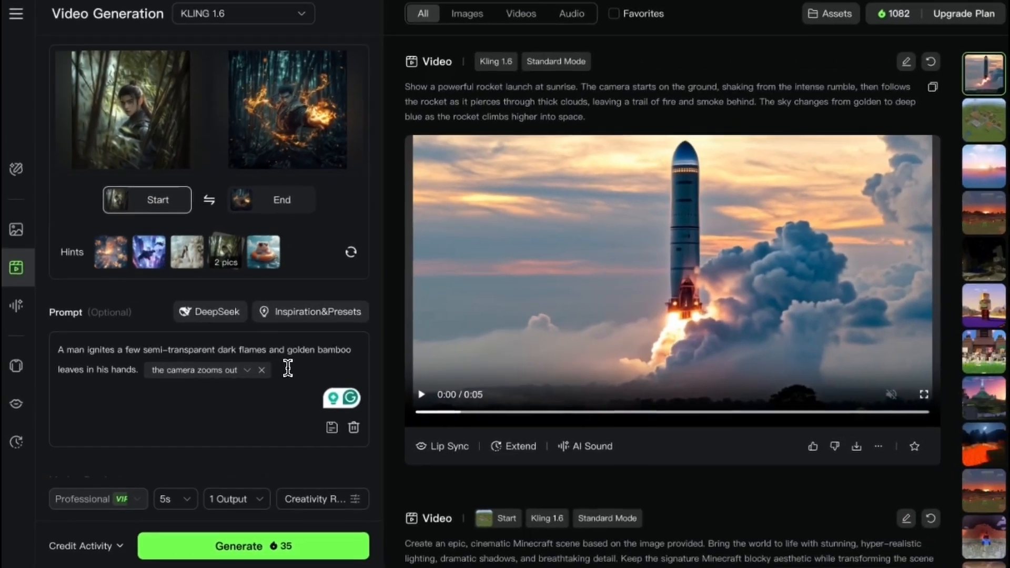
{"action": "type", "text": "put it in anime style"}
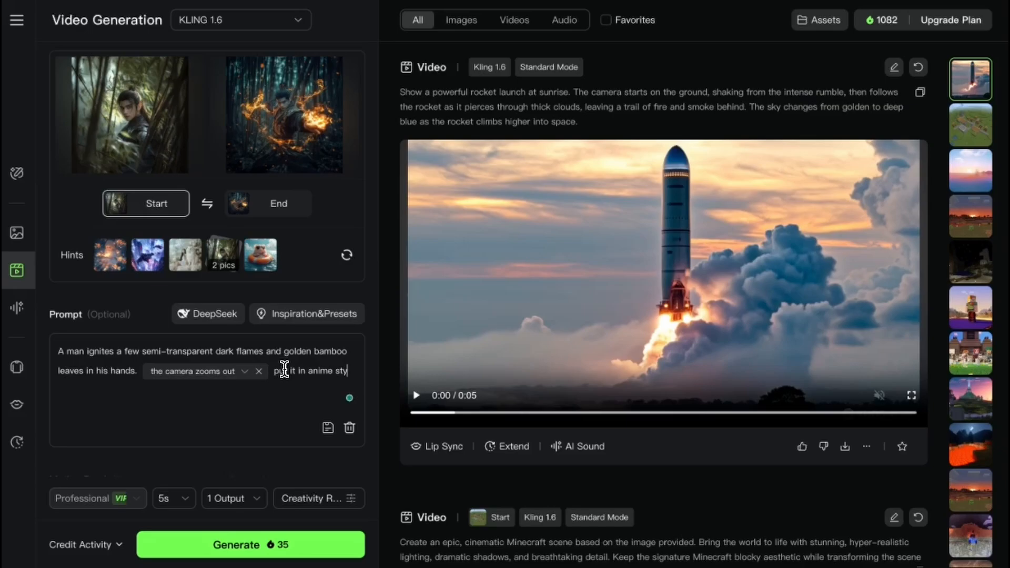
{"action": "scroll", "coordinate": [287, 384], "scroll_direction": "down", "scroll_amount": 3}
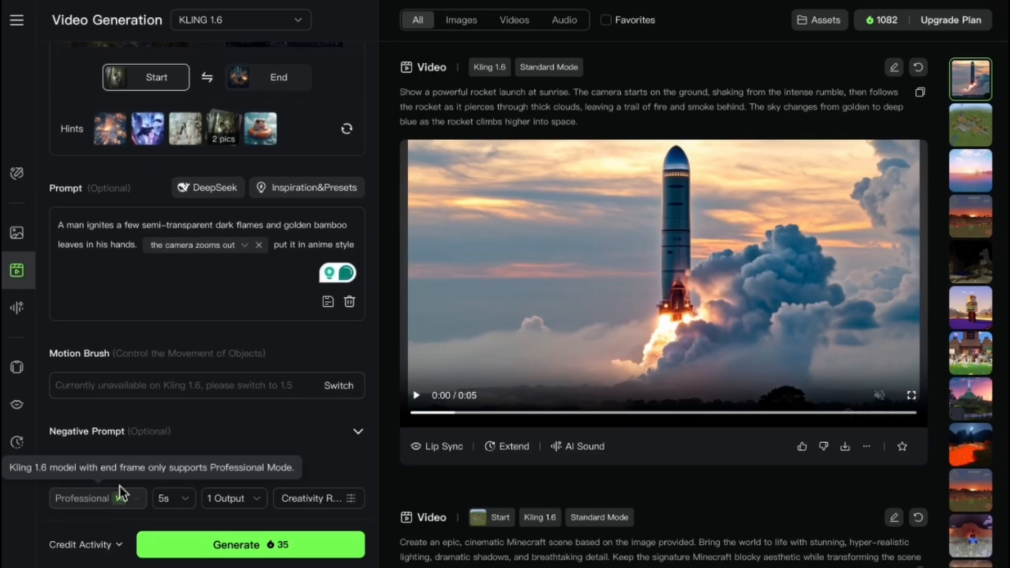
{"action": "scroll", "coordinate": [216, 247], "scroll_direction": "up", "scroll_amount": 1}
{"action": "scroll", "coordinate": [183, 117], "scroll_direction": "up", "scroll_amount": 3}
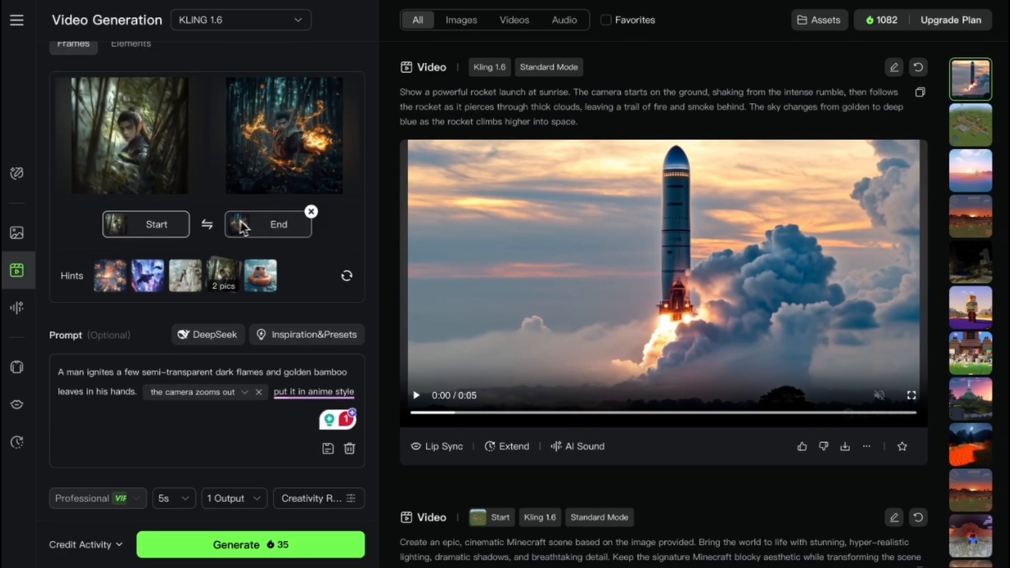
- Replace the bamboo forest frames with the neon-lit city sample and check the prompt and Motion Brush sections
{"action": "left_click", "coordinate": [154, 284]}
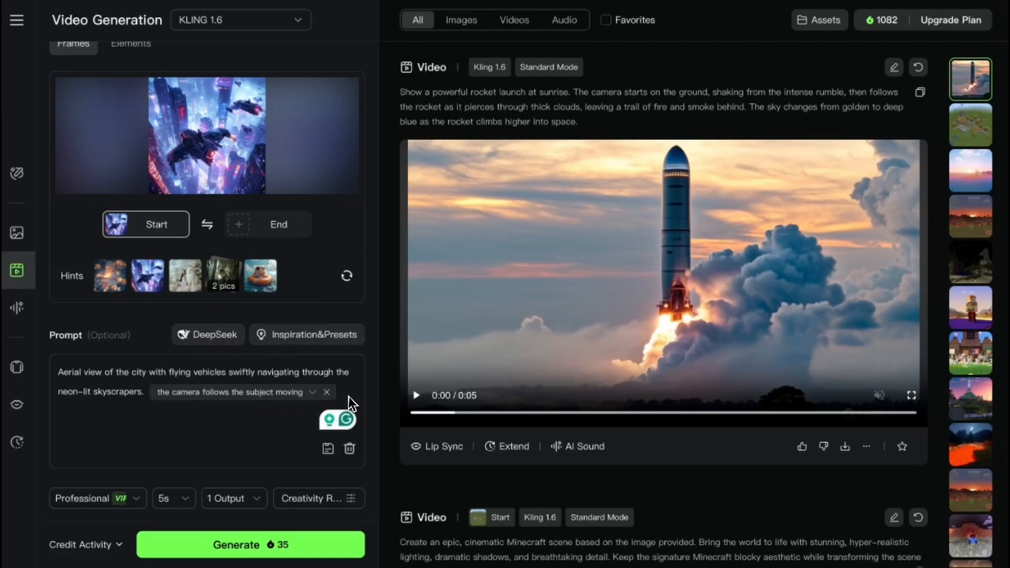
{"action": "scroll", "coordinate": [237, 331], "scroll_direction": "down", "scroll_amount": 3}
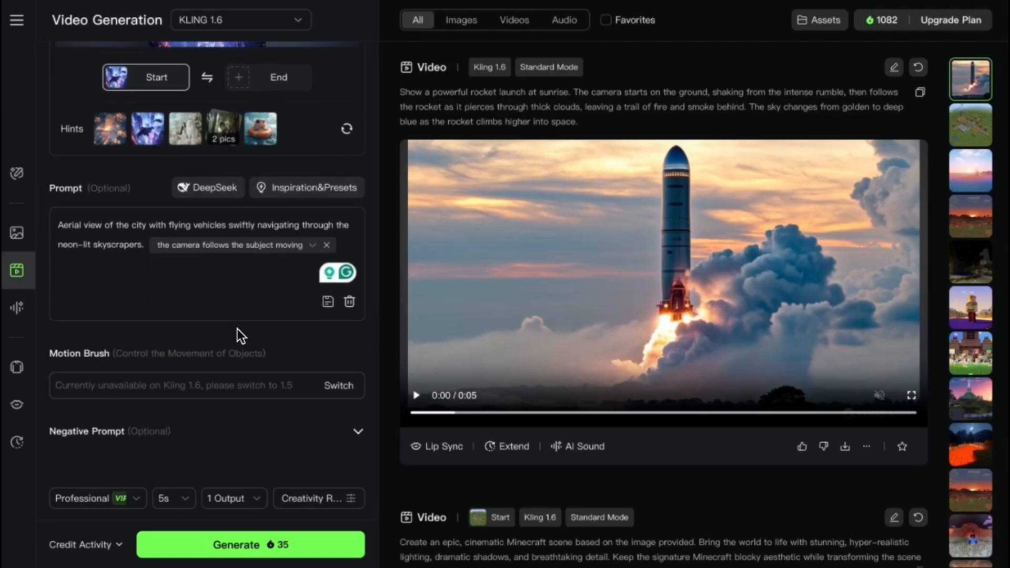
{"action": "scroll", "coordinate": [215, 340], "scroll_direction": "up", "scroll_amount": 1}
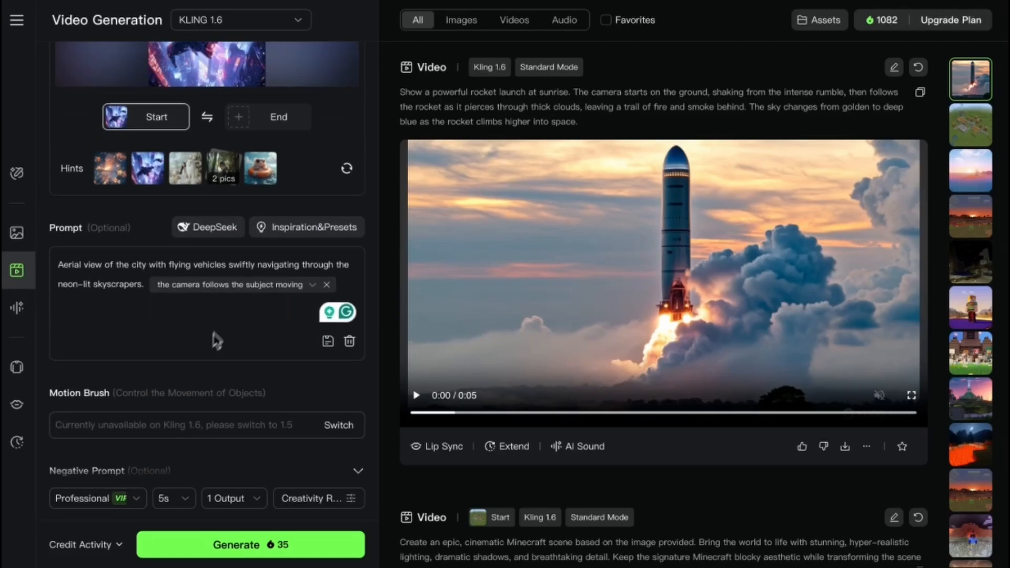
- Load the sample of the girl with glowing fish as the start frame and review its image and prompt
{"action": "scroll", "coordinate": [118, 305], "scroll_direction": "up", "scroll_amount": 3}
{"action": "left_click", "coordinate": [118, 302]}
{"action": "scroll", "coordinate": [202, 164], "scroll_direction": "down", "scroll_amount": 4}
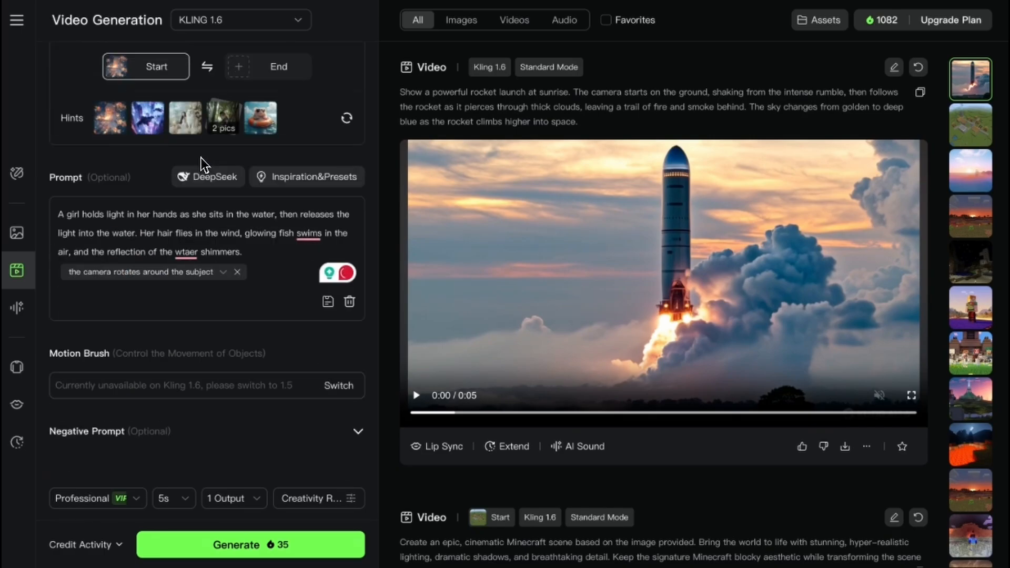
{"action": "scroll", "coordinate": [203, 226], "scroll_direction": "up", "scroll_amount": 5}
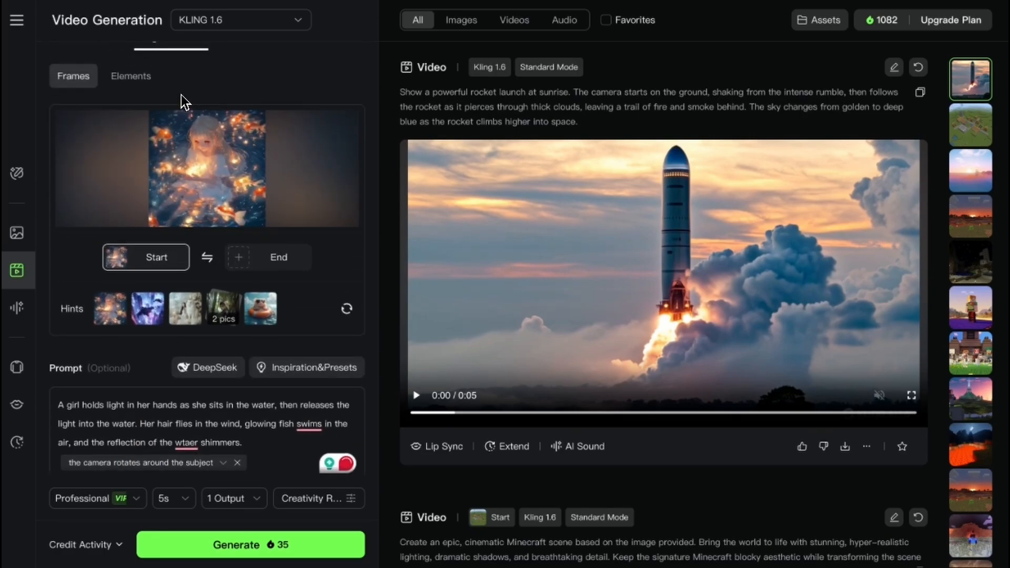
{"action": "scroll", "coordinate": [187, 210], "scroll_direction": "down", "scroll_amount": 1}
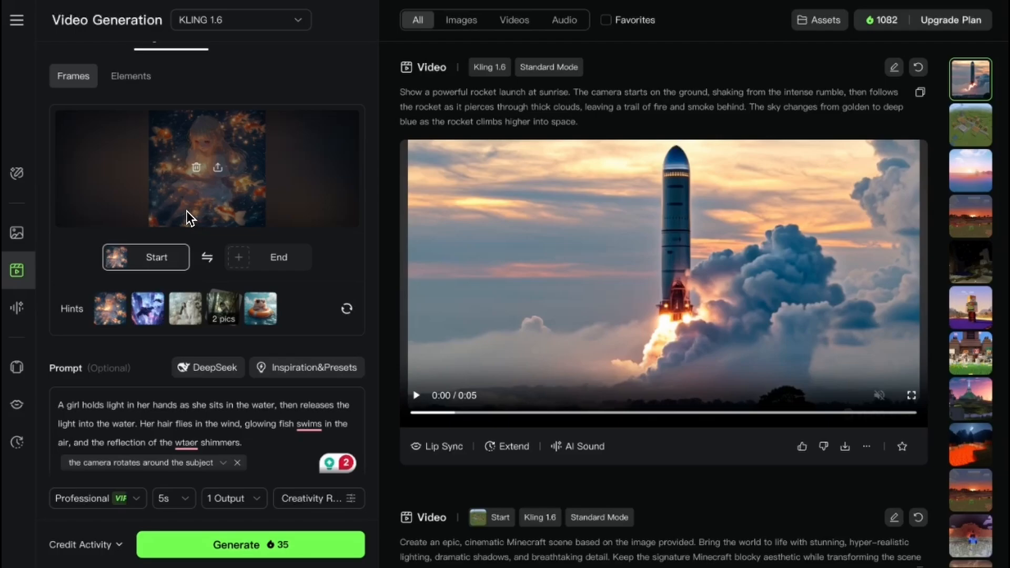
{"action": "scroll", "coordinate": [194, 257], "scroll_direction": "down", "scroll_amount": 4}
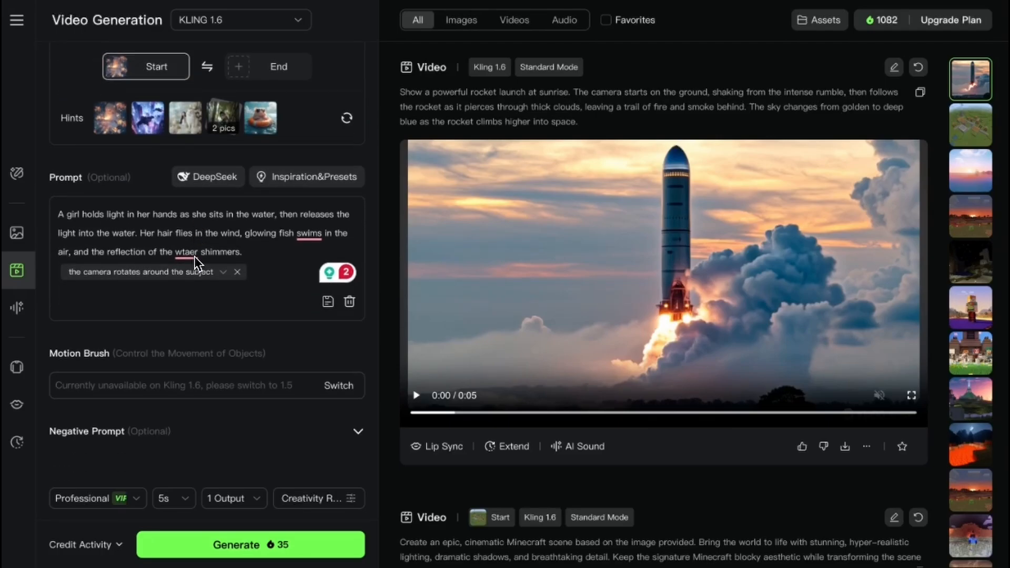
{"action": "scroll", "coordinate": [194, 257], "scroll_direction": "up", "scroll_amount": 5}
{"action": "scroll", "coordinate": [196, 263], "scroll_direction": "down", "scroll_amount": 1}
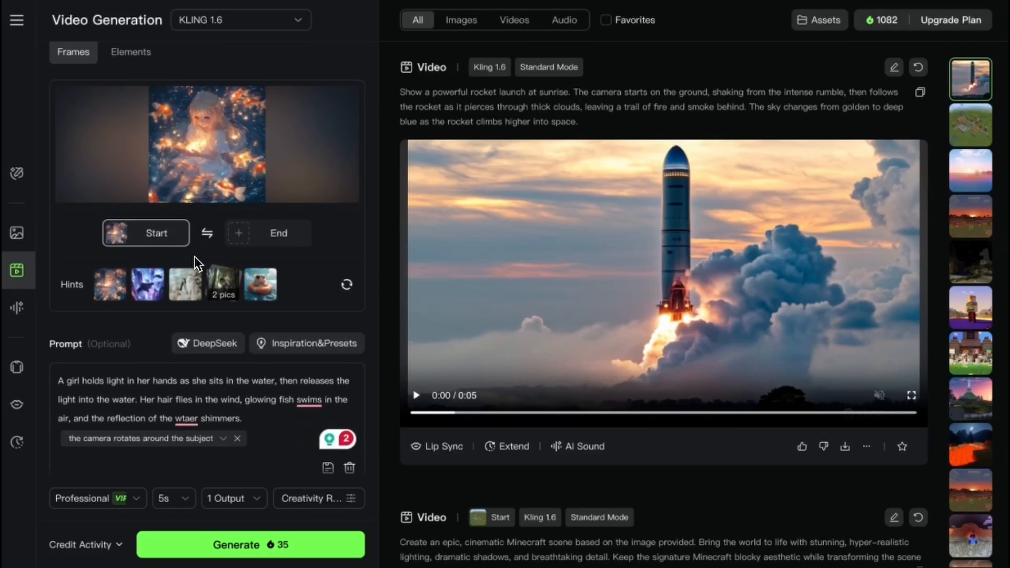
{"action": "scroll", "coordinate": [197, 262], "scroll_direction": "up", "scroll_amount": 1}
{"action": "mouse_move", "coordinate": [195, 283]}
{"action": "mouse_move", "coordinate": [114, 347]}
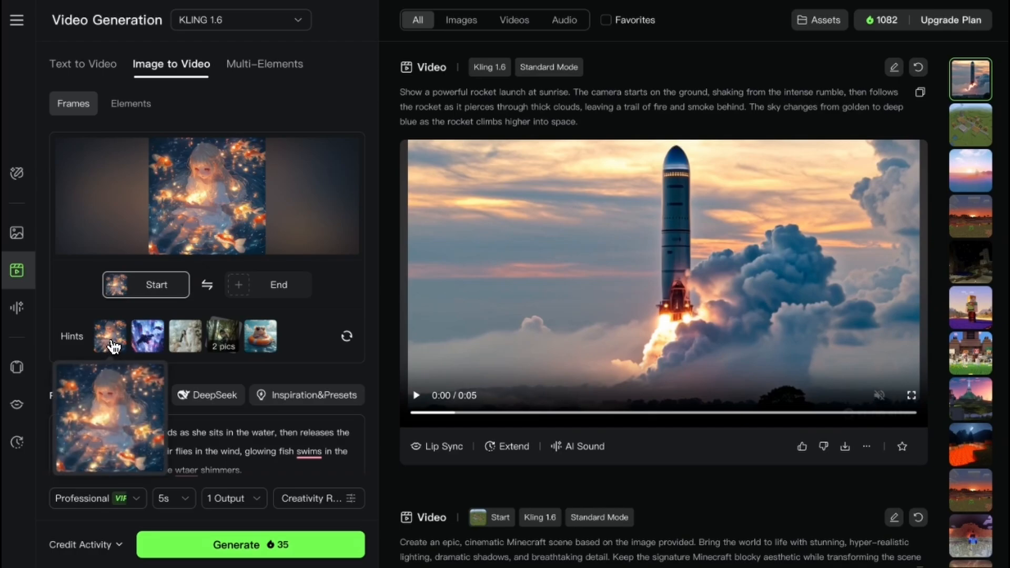
- Load the neon-lit city sample again as the start frame and switch Image to Video to Elements mode
{"action": "left_click", "coordinate": [157, 343]}
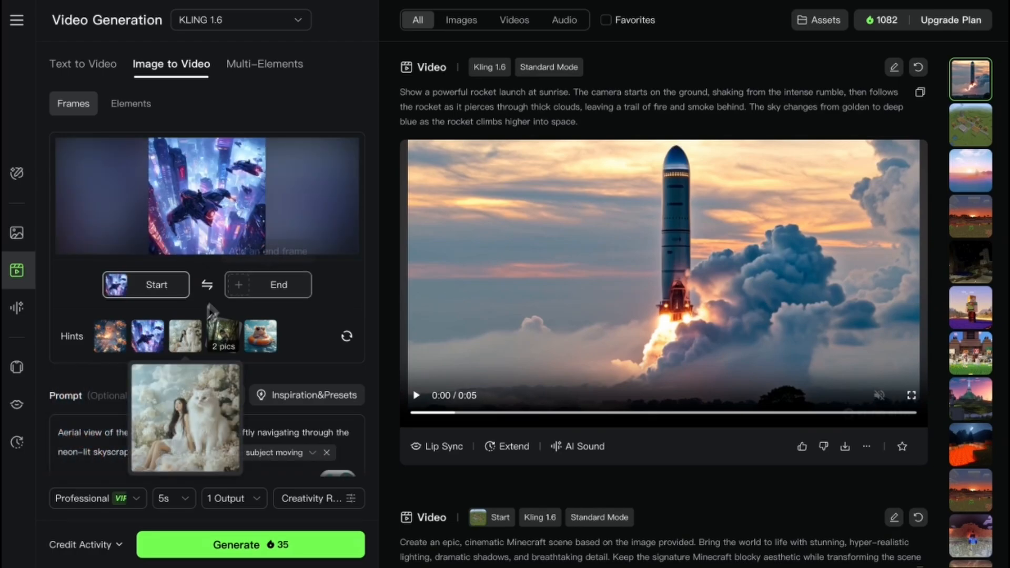
{"action": "left_click", "coordinate": [126, 103]}
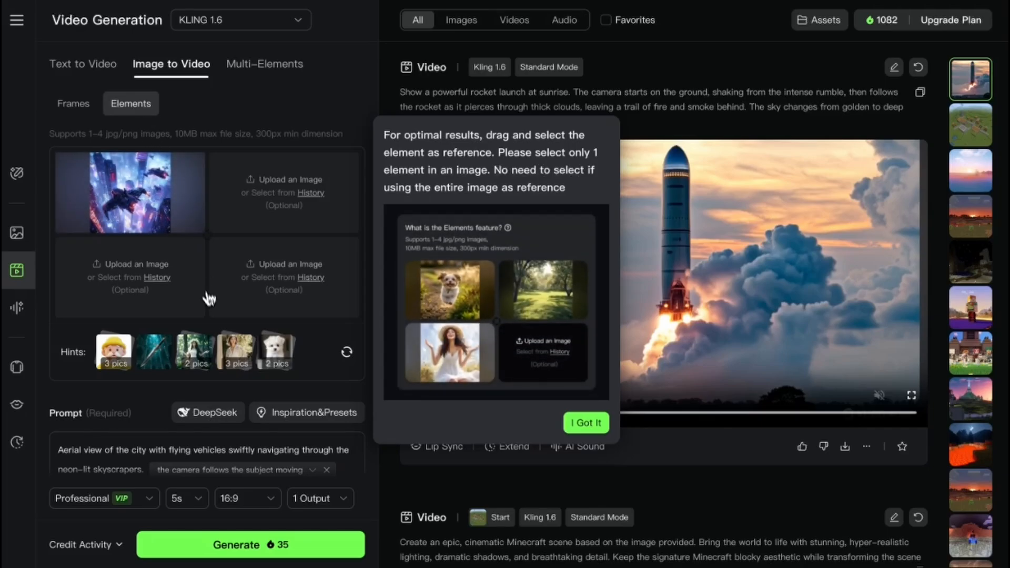
- Set the Elements video's quality mode to Standard and review the image slots and prompt
{"action": "left_click", "coordinate": [113, 498]}
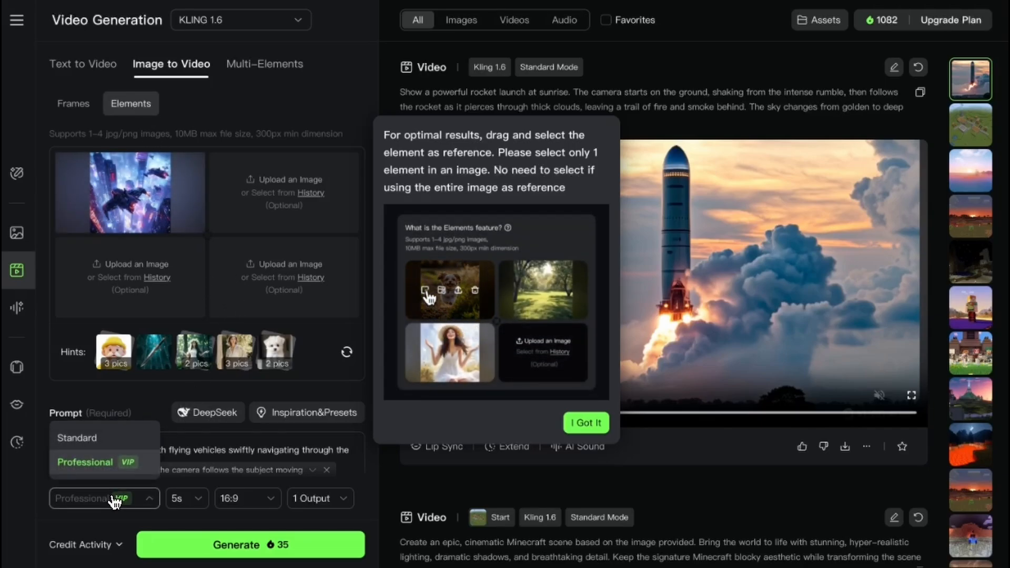
{"action": "left_click", "coordinate": [107, 444]}
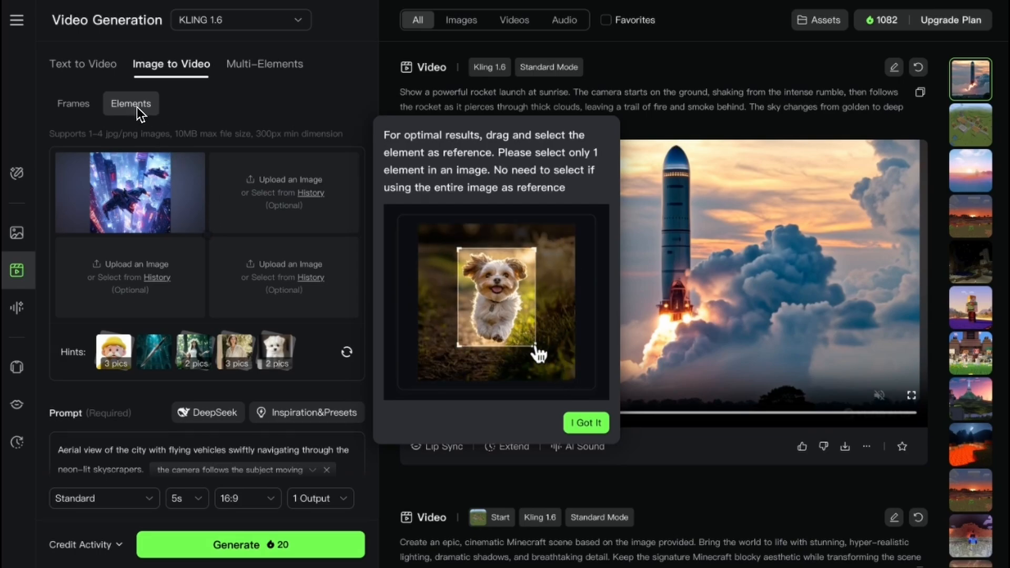
{"action": "mouse_move", "coordinate": [154, 192]}
{"action": "scroll", "coordinate": [185, 242], "scroll_direction": "down", "scroll_amount": 3}
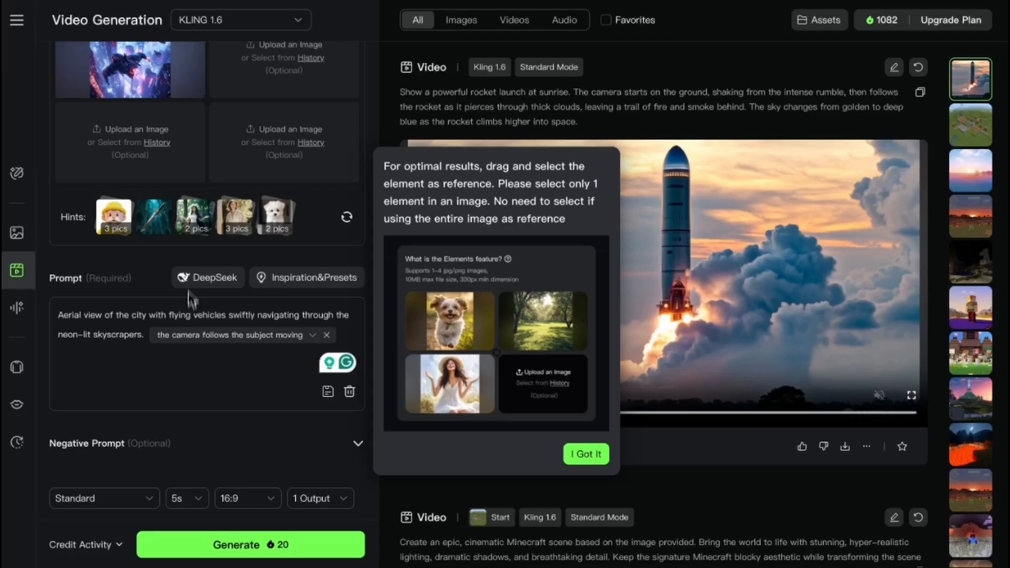
- Generate the Elements video of the neon-lit city from the loaded image and prompt
{"action": "scroll", "coordinate": [172, 249], "scroll_direction": "up", "scroll_amount": 2}
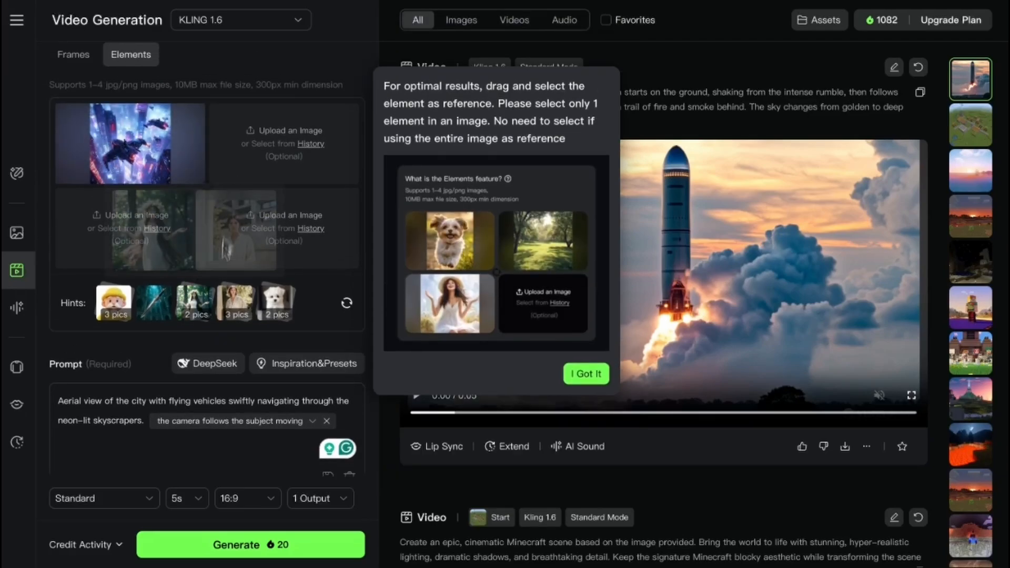
{"action": "scroll", "coordinate": [221, 405], "scroll_direction": "down", "scroll_amount": 2}
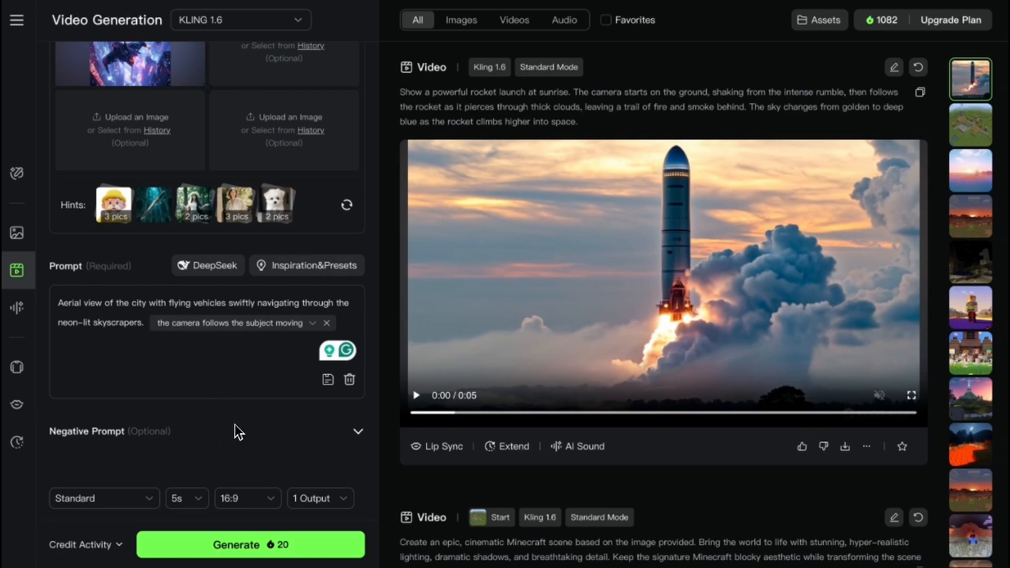
{"action": "left_click", "coordinate": [273, 546]}
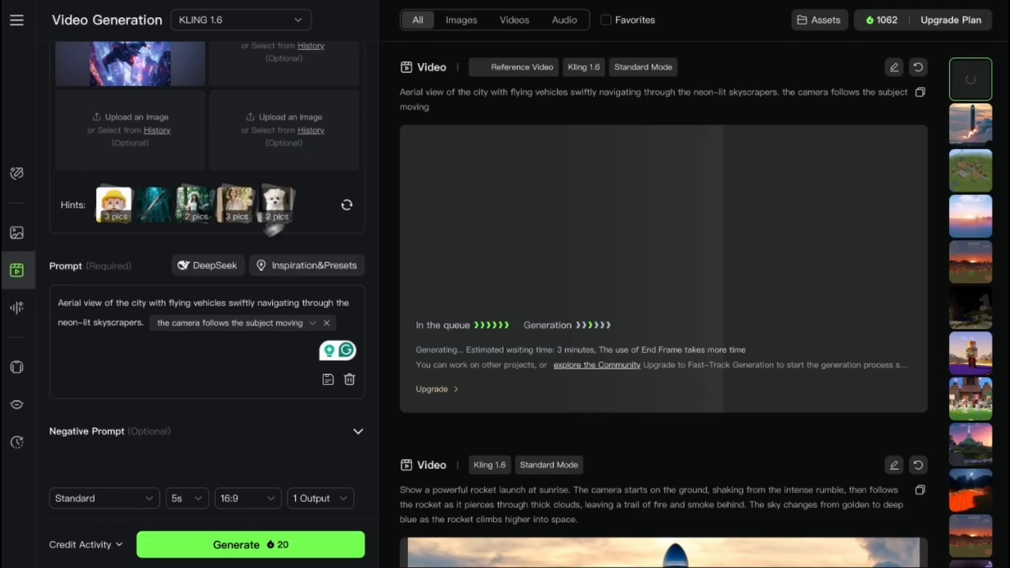
- Review the Elements image slots, prompt and queued city video while it generates
{"action": "scroll", "coordinate": [184, 248], "scroll_direction": "up", "scroll_amount": 3}
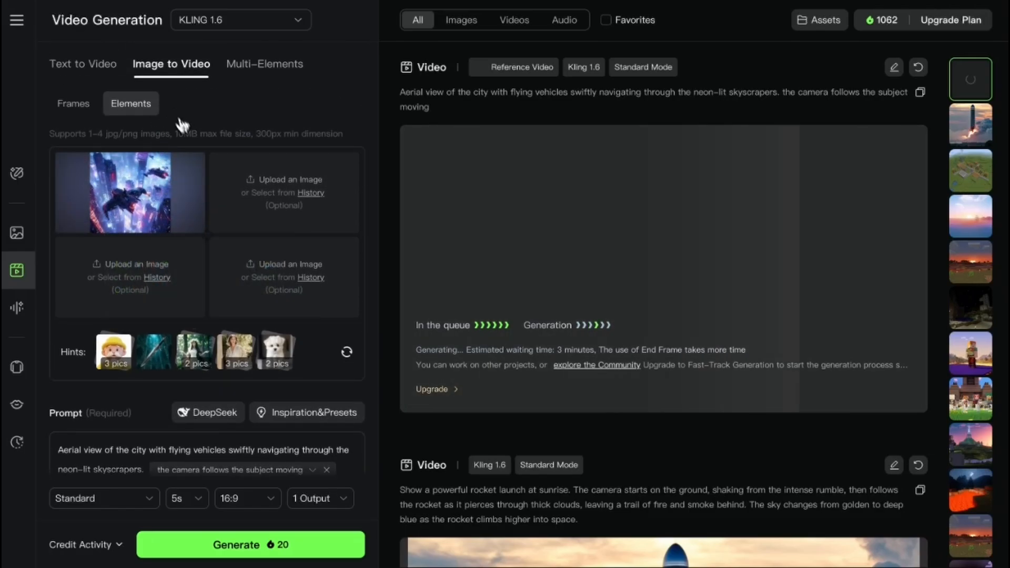
{"action": "scroll", "coordinate": [221, 297], "scroll_direction": "down", "scroll_amount": 3}
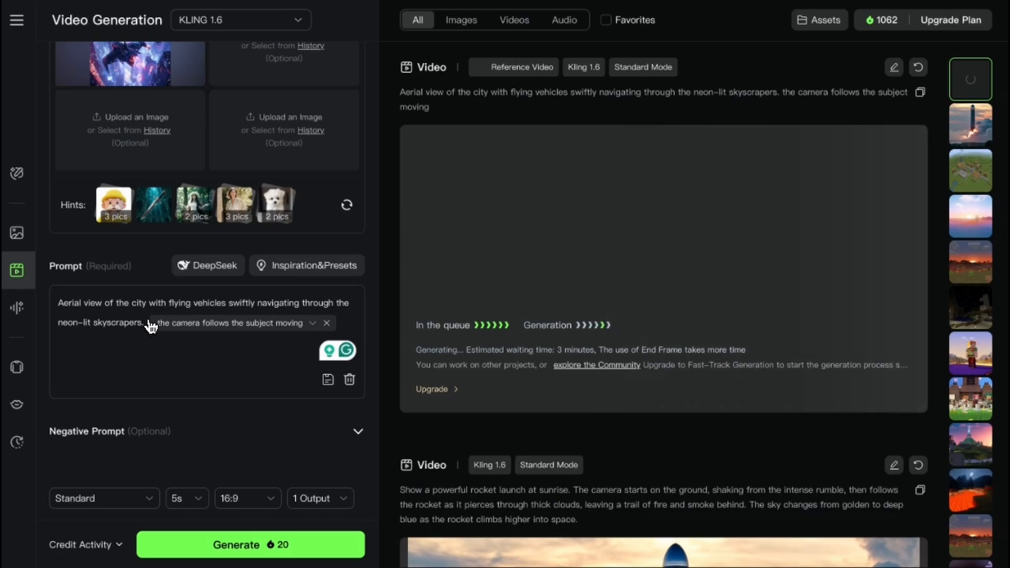
{"action": "scroll", "coordinate": [153, 282], "scroll_direction": "up", "scroll_amount": 1}
{"action": "mouse_move", "coordinate": [154, 252]}
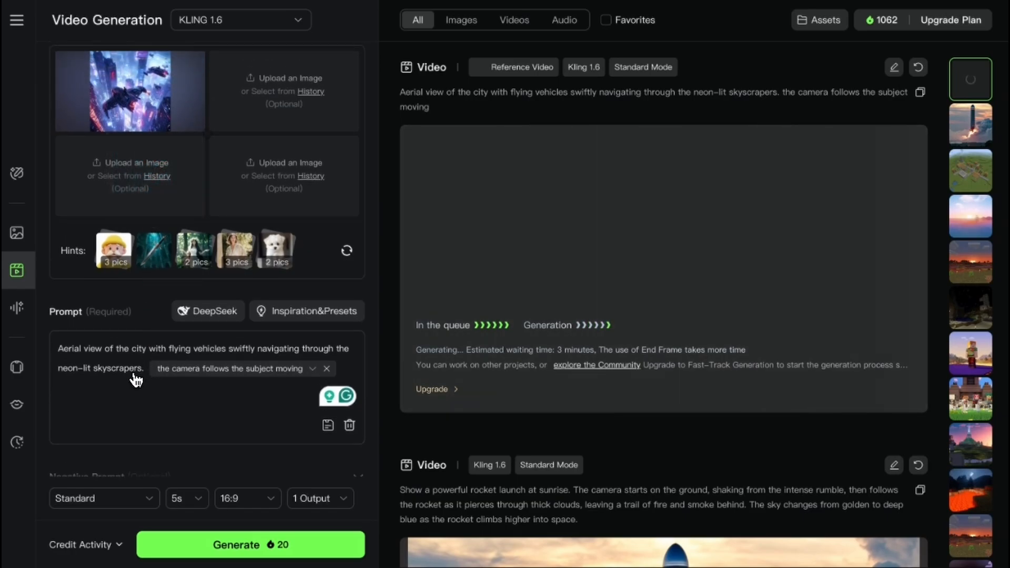
{"action": "scroll", "coordinate": [166, 379], "scroll_direction": "down", "scroll_amount": 1}
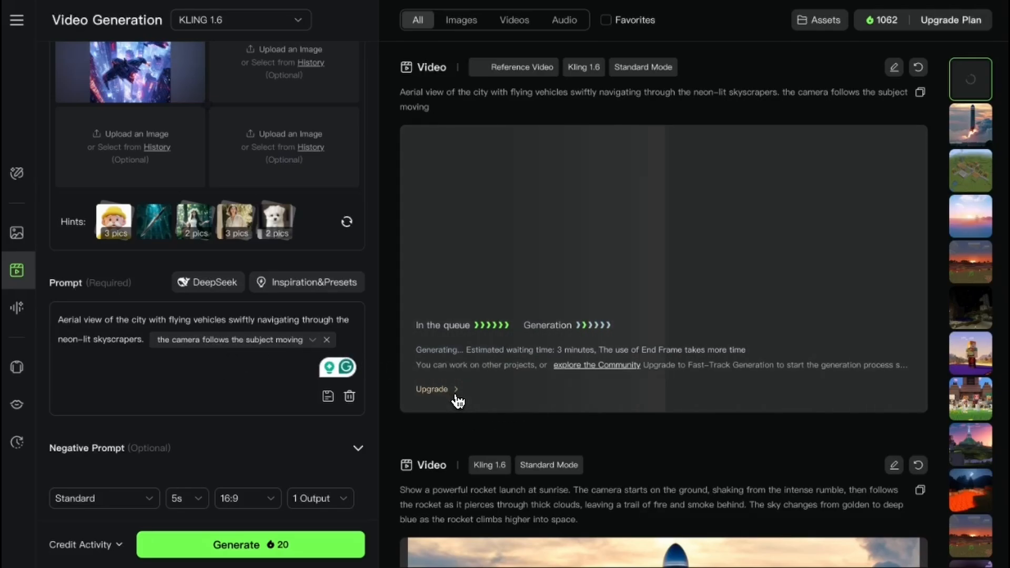
{"action": "scroll", "coordinate": [466, 398], "scroll_direction": "down", "scroll_amount": 1}
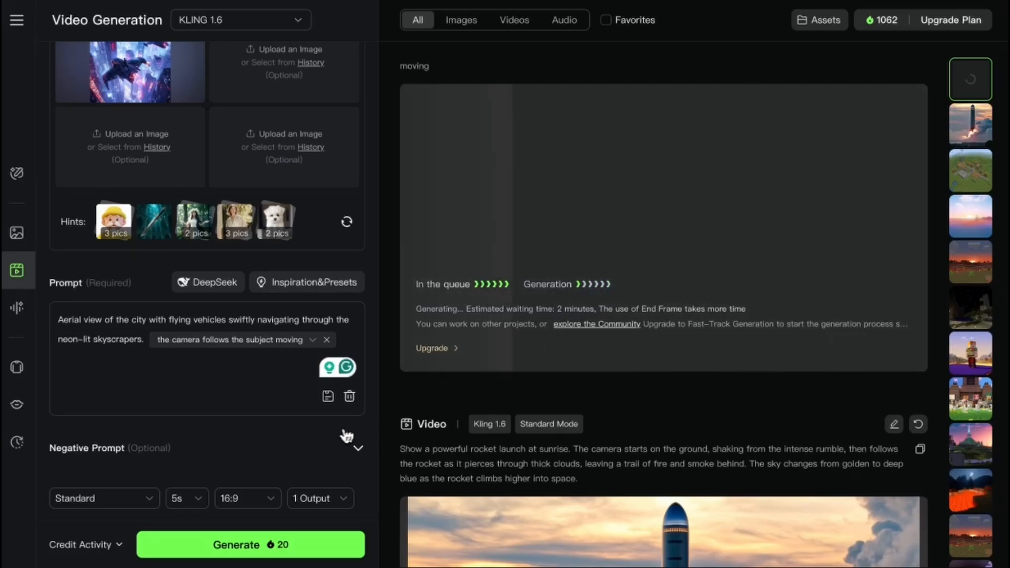
{"action": "scroll", "coordinate": [271, 332], "scroll_direction": "up", "scroll_amount": 3}
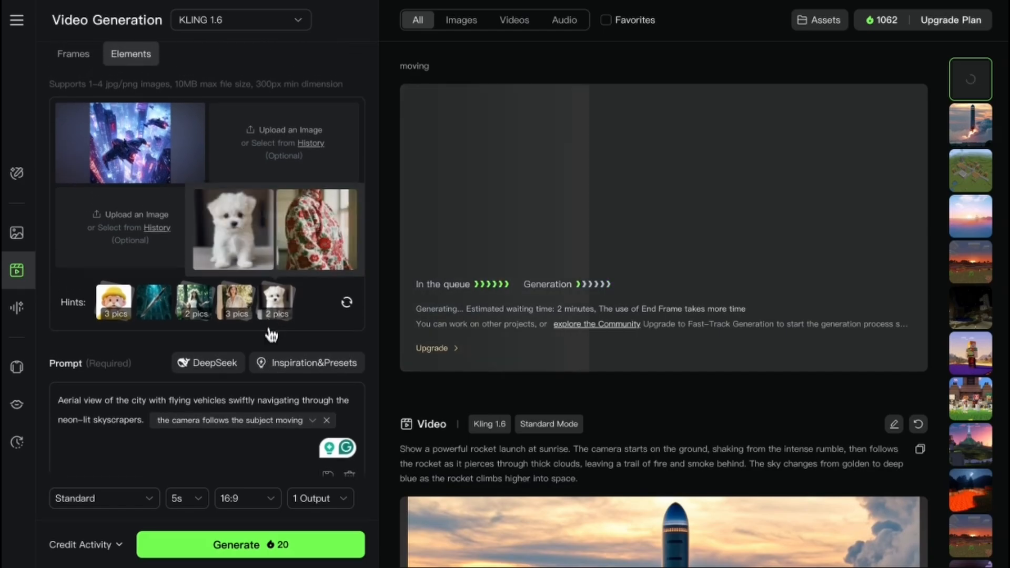
- Play the rocket launch video in the results and return to the generating city video
{"action": "scroll", "coordinate": [489, 304], "scroll_direction": "down", "scroll_amount": 5}
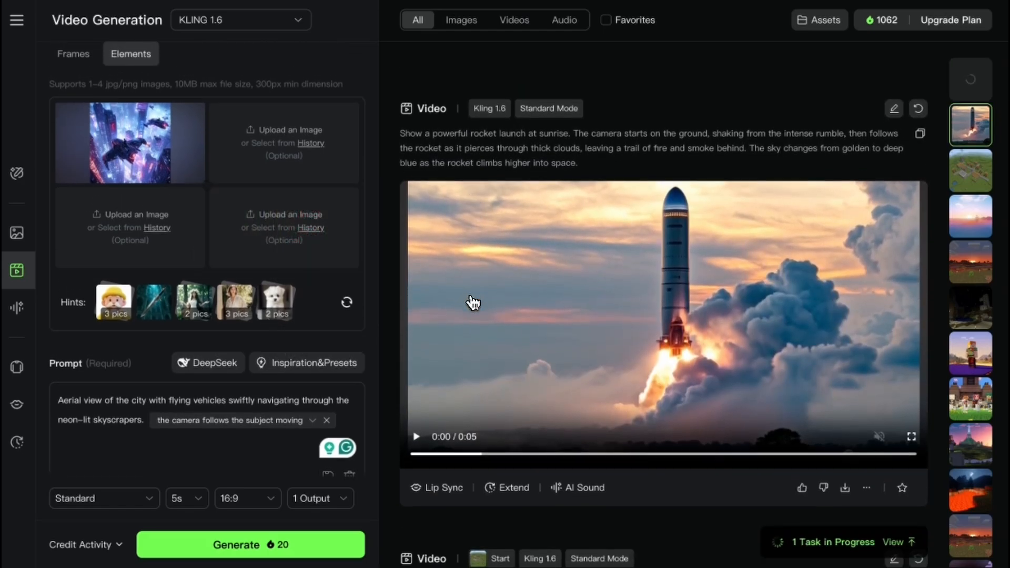
{"action": "left_click", "coordinate": [514, 190]}
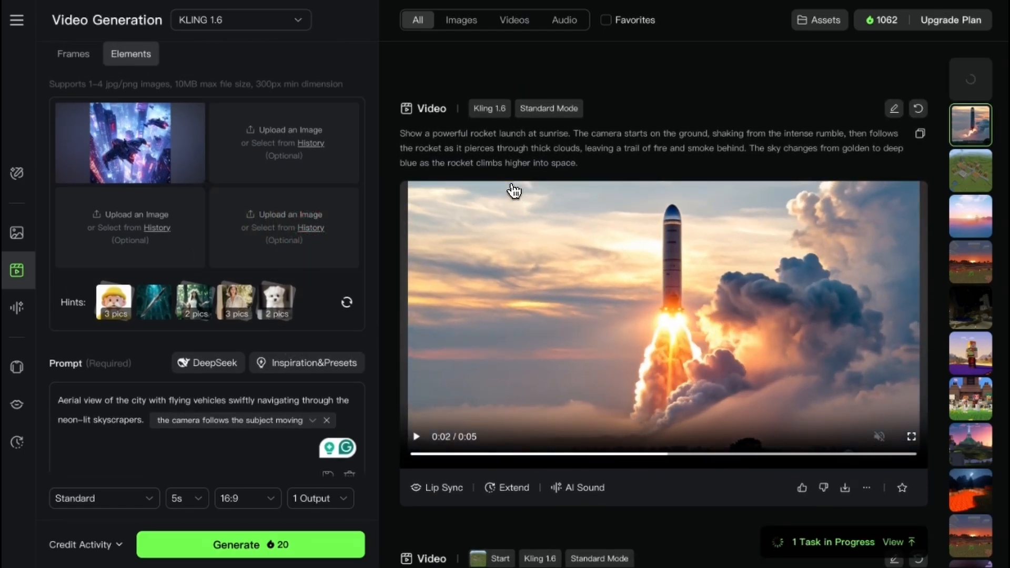
{"action": "left_click", "coordinate": [557, 393]}
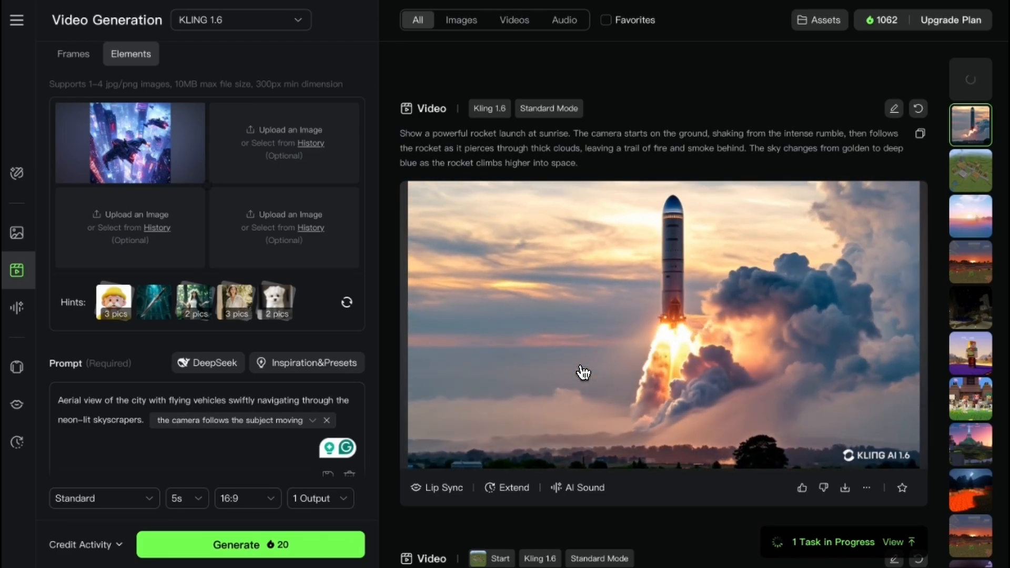
{"action": "scroll", "coordinate": [582, 372], "scroll_direction": "up", "scroll_amount": 3}
{"action": "scroll", "coordinate": [658, 383], "scroll_direction": "up", "scroll_amount": 4}
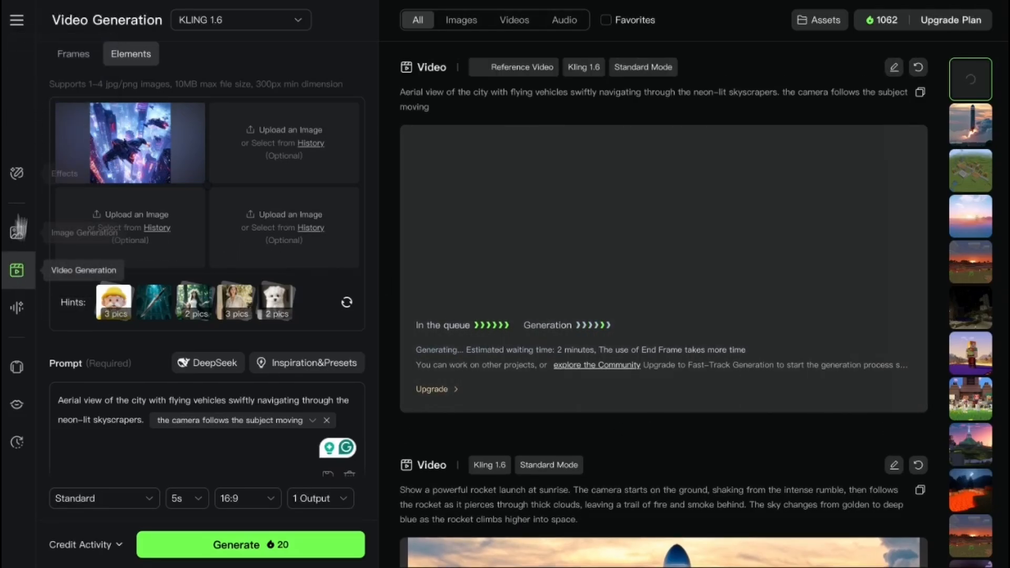
- Open the Assets library, dismiss the Folders tip and browse the Creatives
{"action": "mouse_move", "coordinate": [17, 21]}
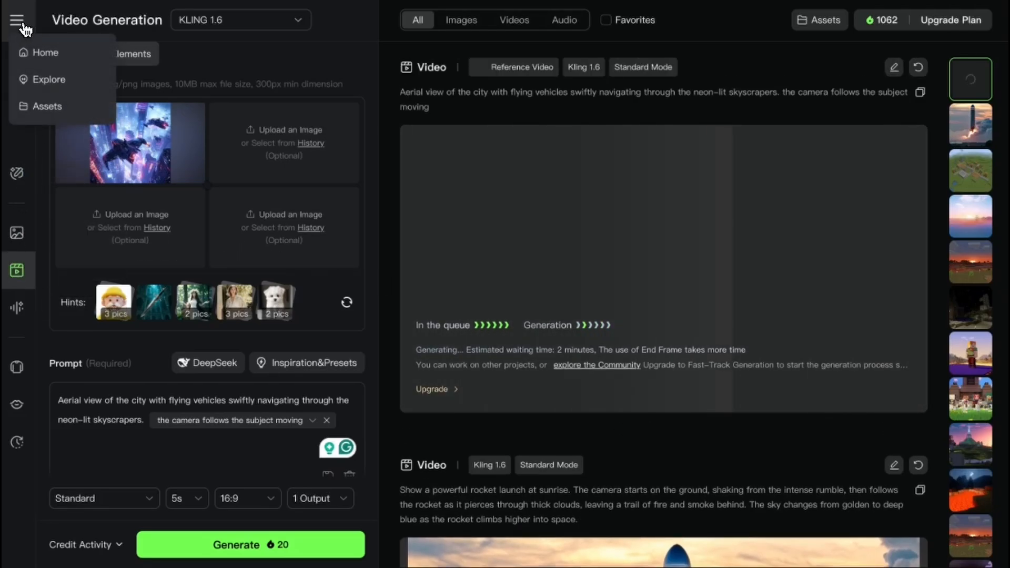
{"action": "left_click", "coordinate": [55, 109]}
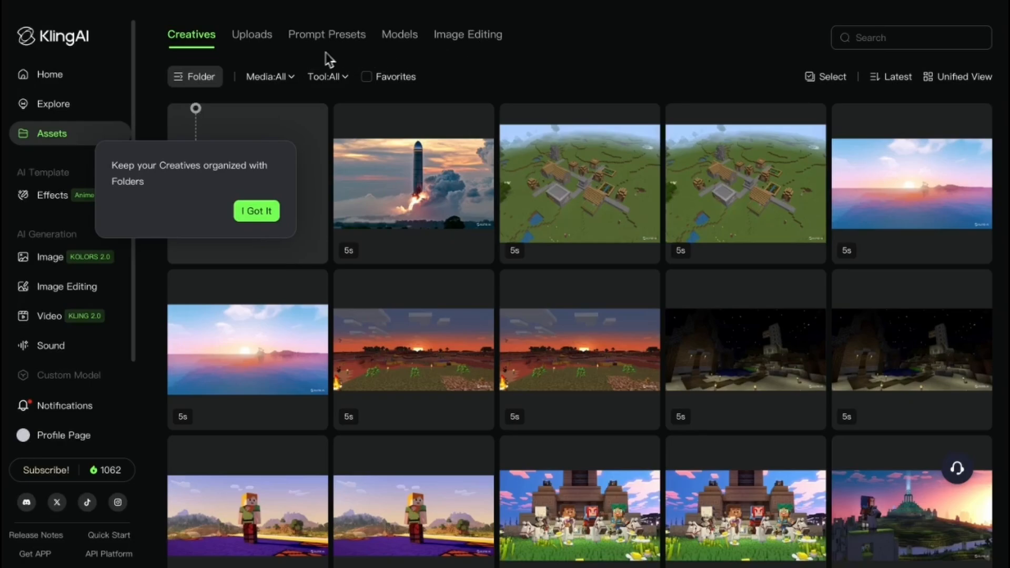
{"action": "left_click", "coordinate": [256, 210]}
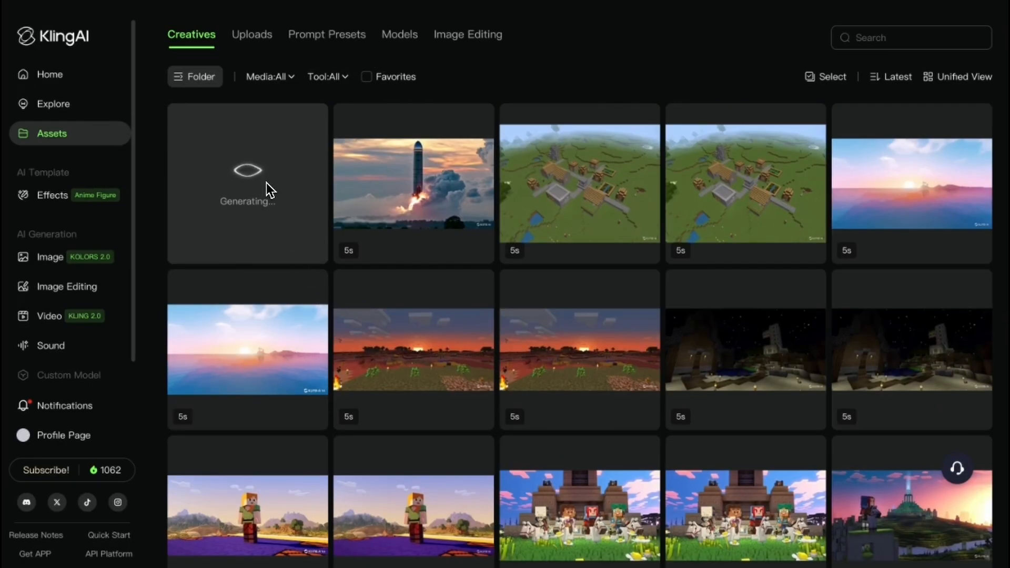
{"action": "scroll", "coordinate": [619, 389], "scroll_direction": "down", "scroll_amount": 1}
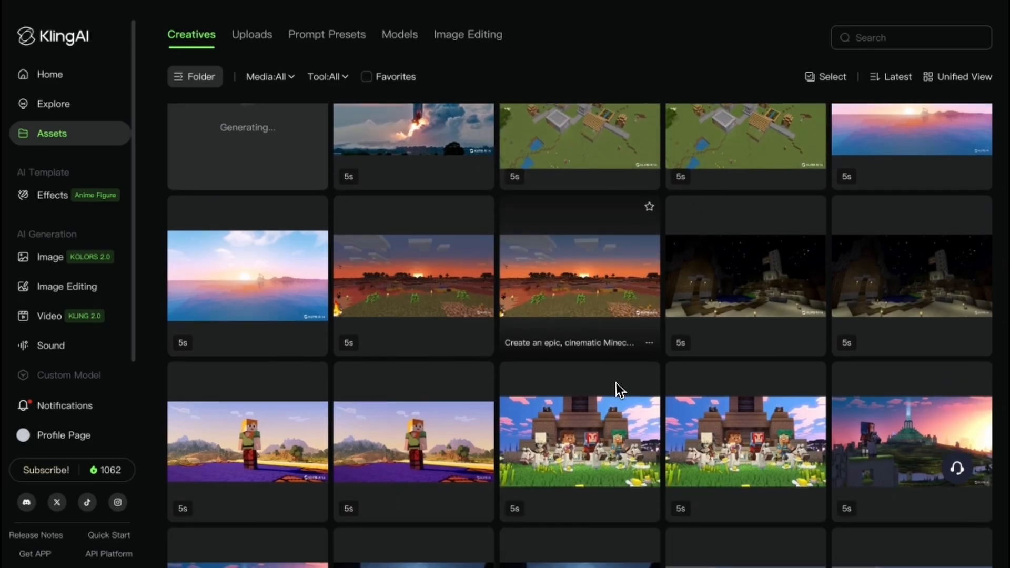
{"action": "scroll", "coordinate": [620, 390], "scroll_direction": "down", "scroll_amount": 2}
{"action": "scroll", "coordinate": [620, 390], "scroll_direction": "up", "scroll_amount": 1}
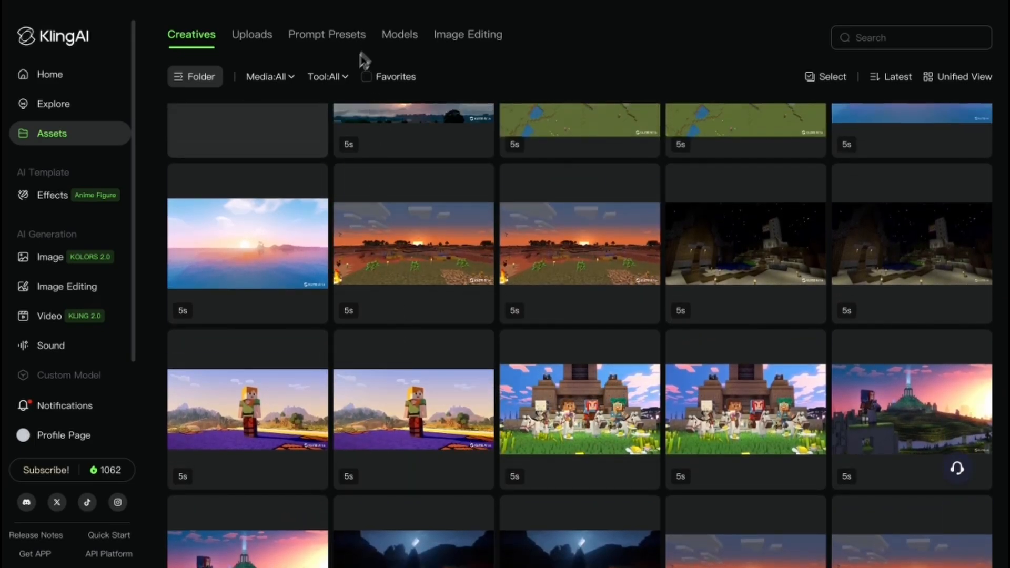
- Open the Explore gallery and like the knitted dog and kitten video titled "The walk"
{"action": "left_click", "coordinate": [64, 106]}
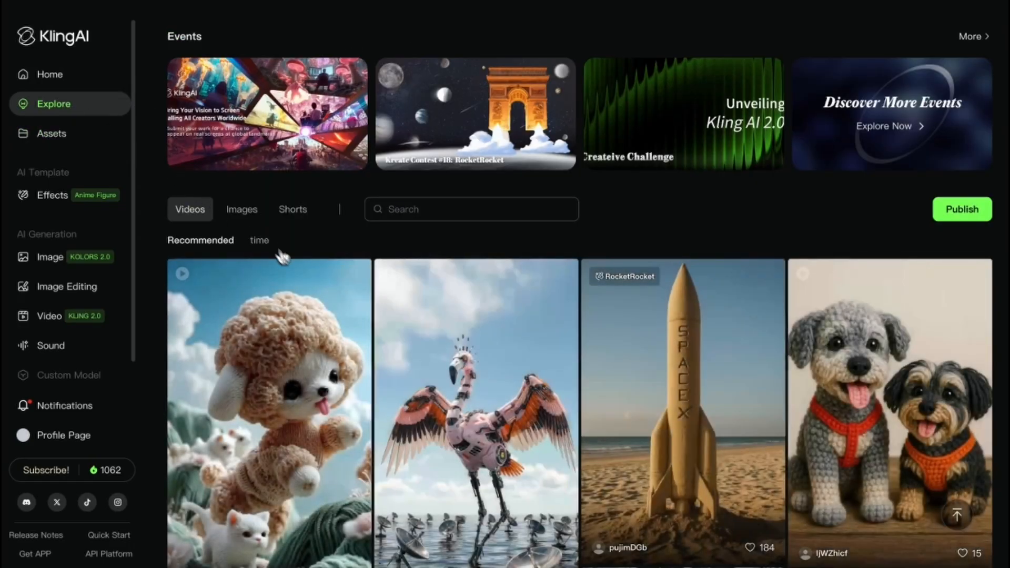
{"action": "scroll", "coordinate": [344, 254], "scroll_direction": "down", "scroll_amount": 1}
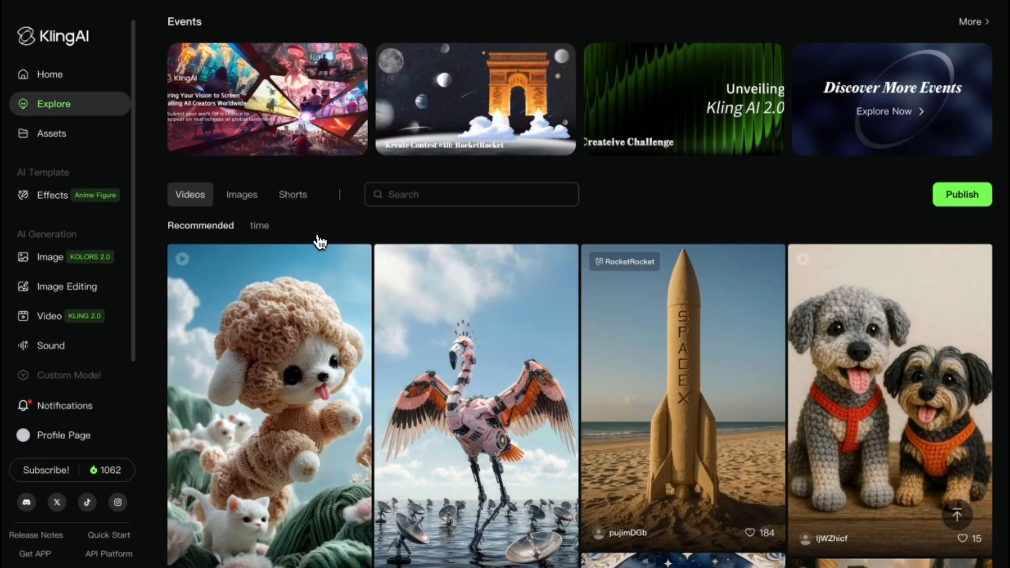
{"action": "scroll", "coordinate": [316, 236], "scroll_direction": "down", "scroll_amount": 3}
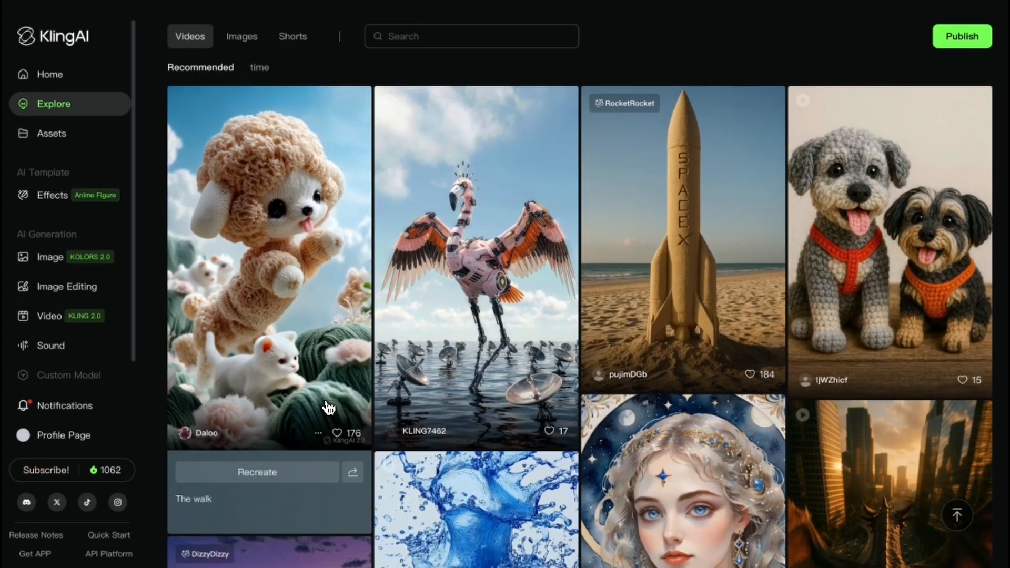
{"action": "scroll", "coordinate": [339, 400], "scroll_direction": "down", "scroll_amount": 1}
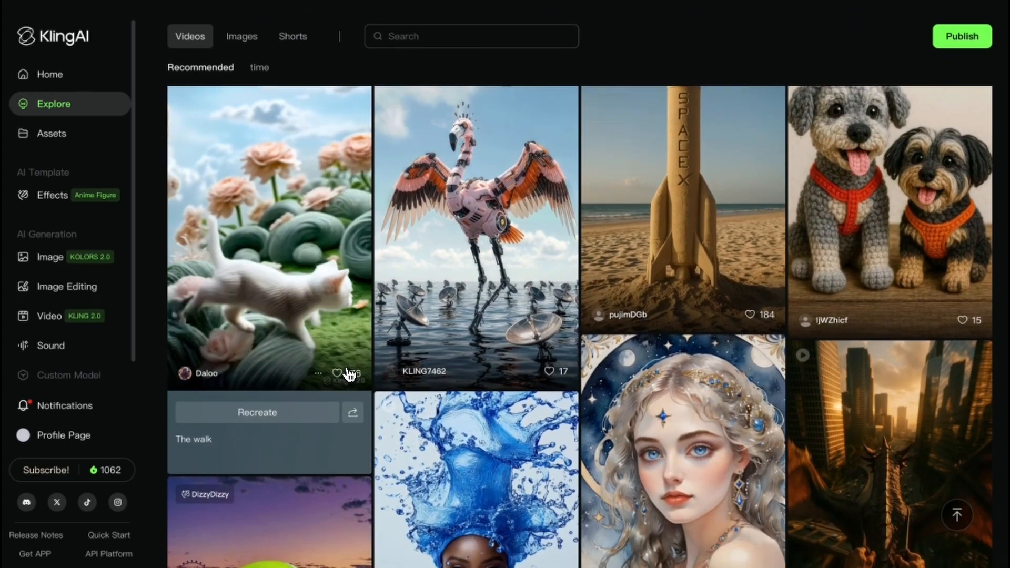
{"action": "left_click", "coordinate": [339, 373]}
- Browse further down the recommended videos and like the blue water splash portrait titled "blue"
{"action": "scroll", "coordinate": [391, 420], "scroll_direction": "down", "scroll_amount": 1}
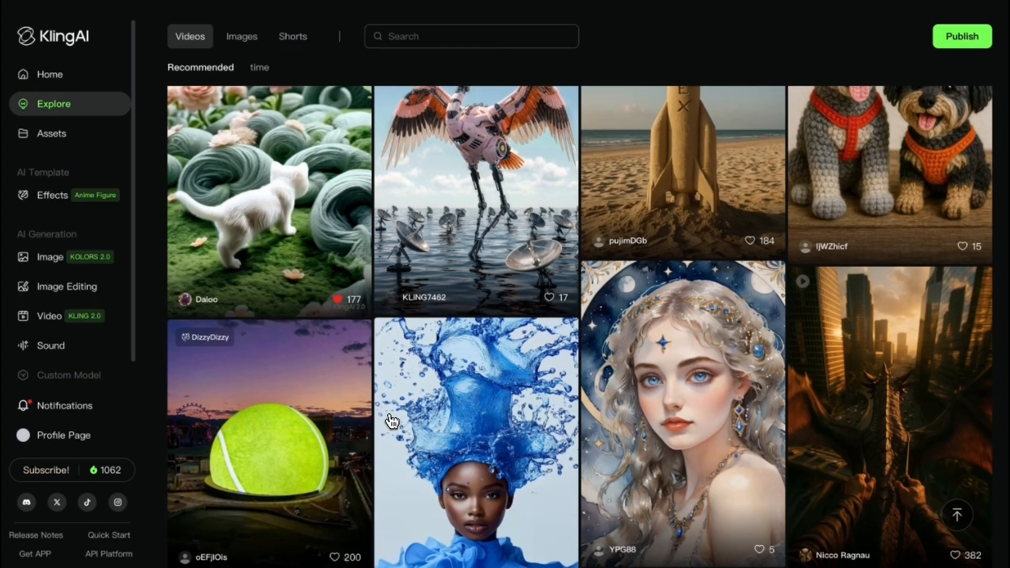
{"action": "scroll", "coordinate": [393, 422], "scroll_direction": "down", "scroll_amount": 1}
{"action": "scroll", "coordinate": [394, 424], "scroll_direction": "down", "scroll_amount": 3}
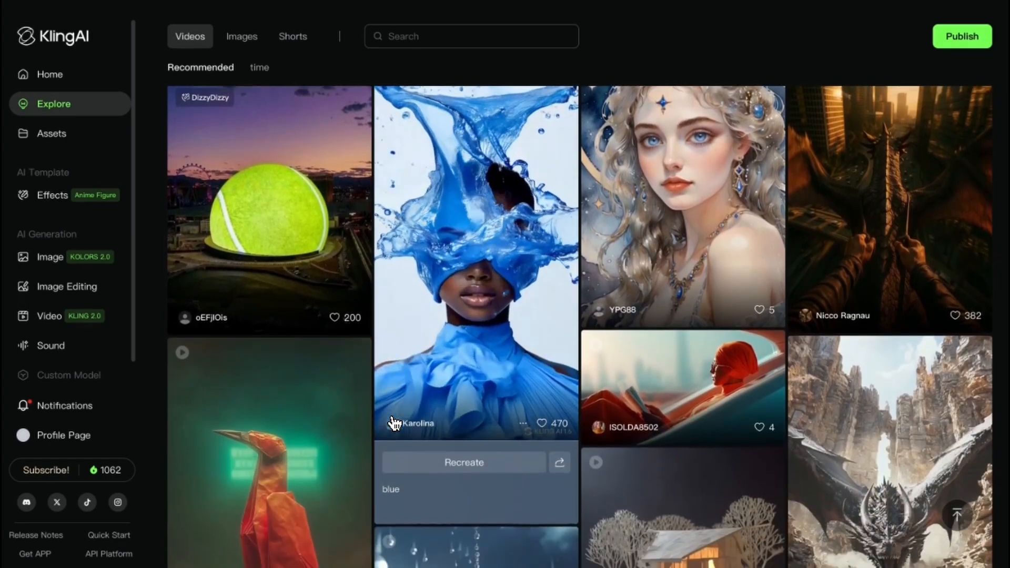
{"action": "scroll", "coordinate": [396, 424], "scroll_direction": "down", "scroll_amount": 1}
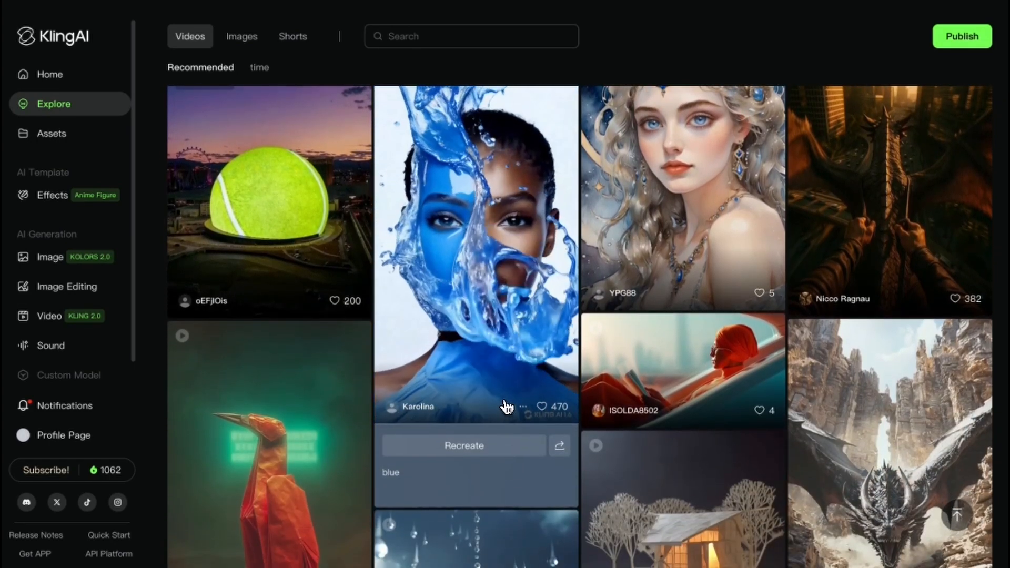
{"action": "left_click", "coordinate": [544, 410]}
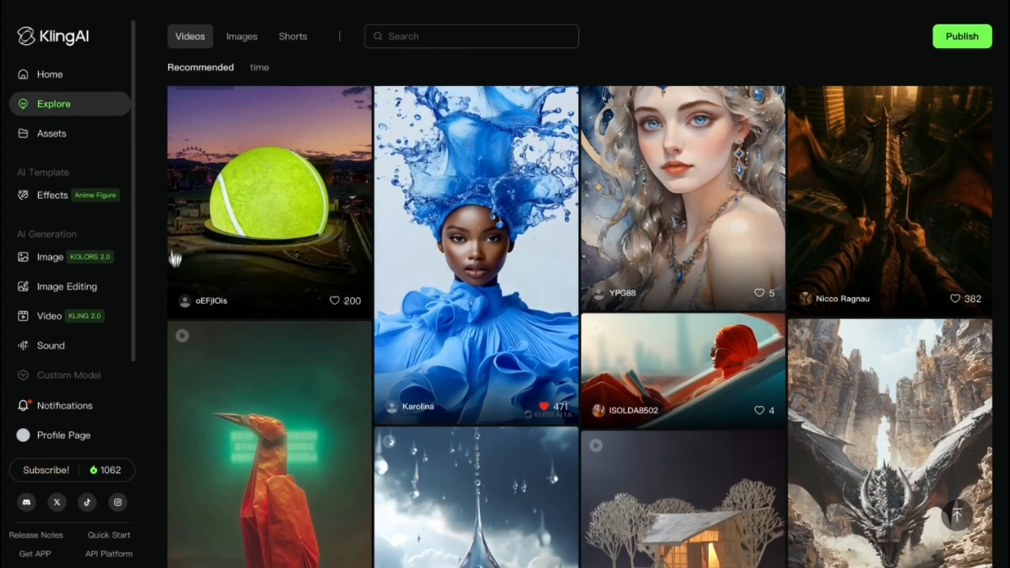
- Return to AI video generation and view the finished neon-lit city video
{"action": "left_click", "coordinate": [57, 318]}
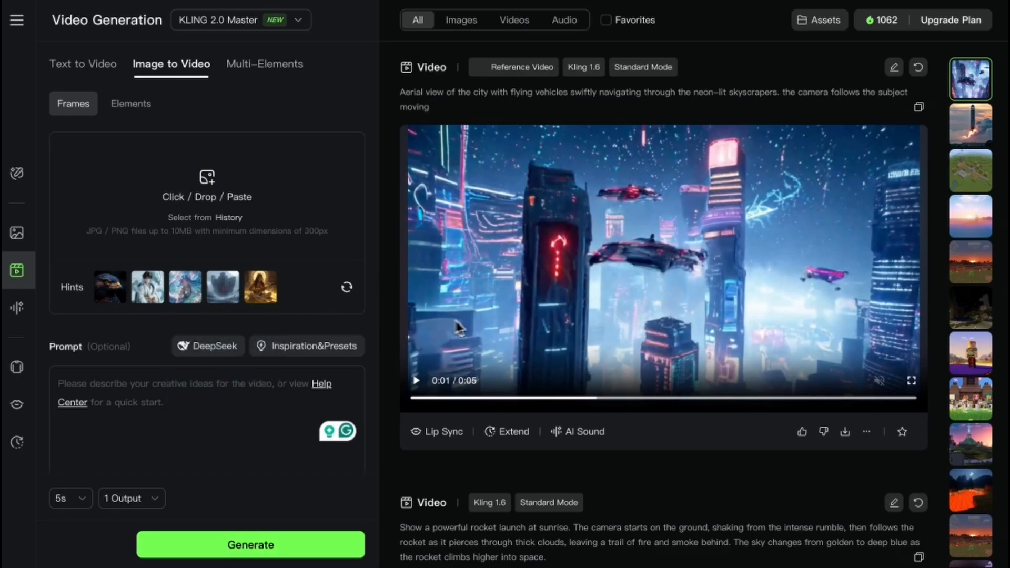
{"action": "scroll", "coordinate": [495, 328], "scroll_direction": "down", "scroll_amount": 1}
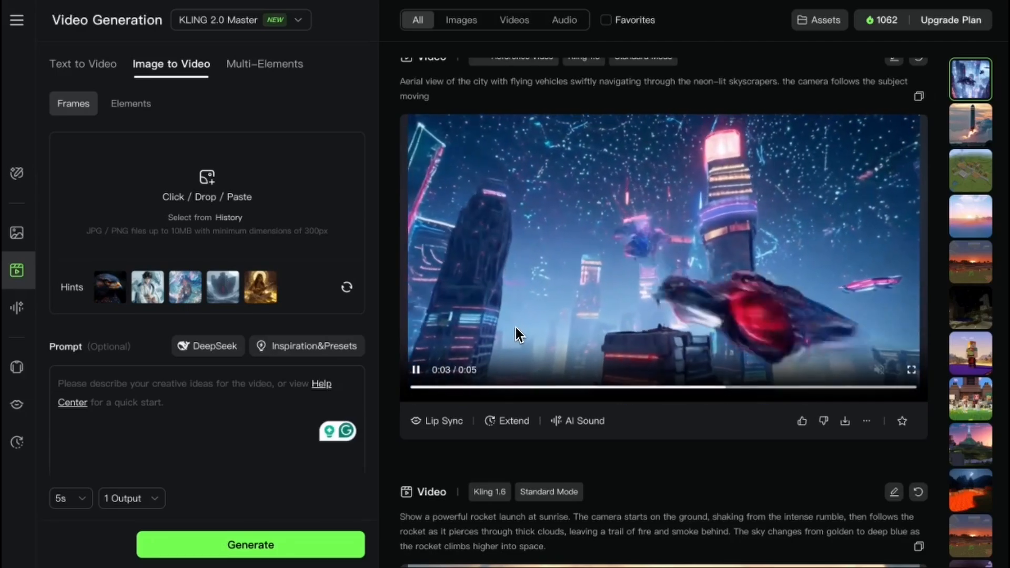
{"action": "scroll", "coordinate": [564, 314], "scroll_direction": "up", "scroll_amount": 1}
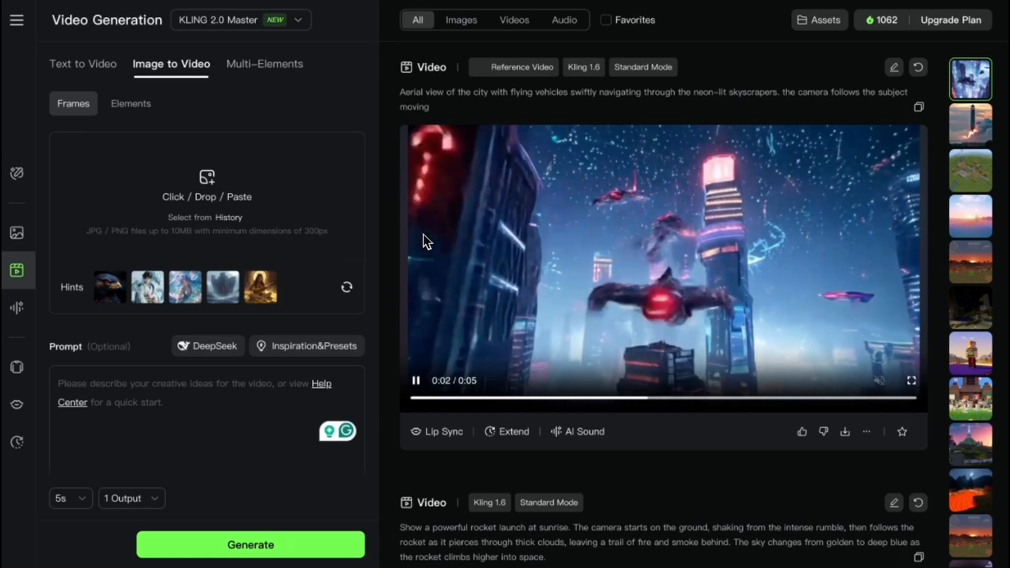
- Load the neon-lit city sample as the start frame in Image to Video after checking Text to Video, and review its prompt
{"action": "left_click", "coordinate": [82, 68]}
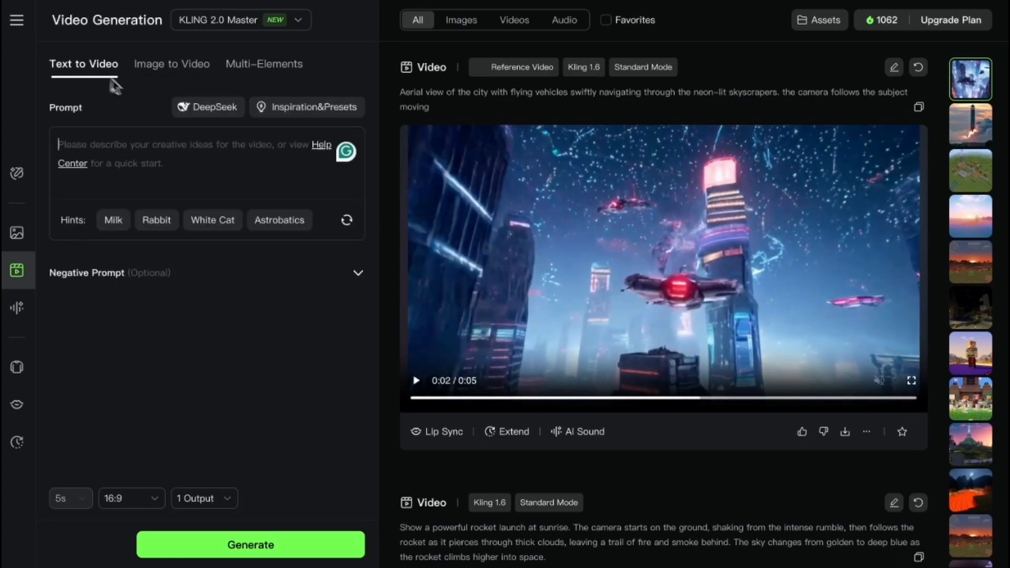
{"action": "left_click", "coordinate": [176, 66]}
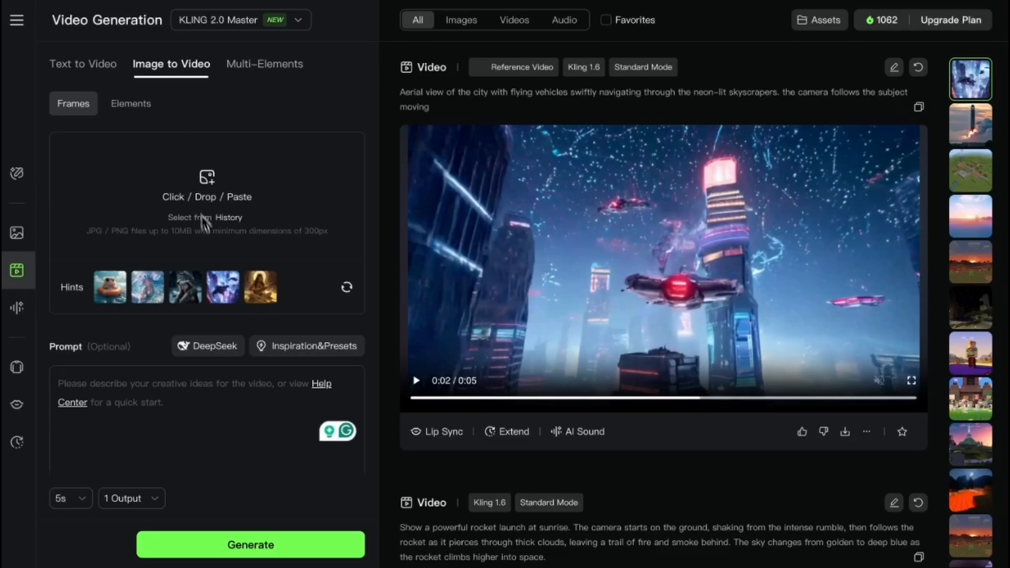
{"action": "left_click", "coordinate": [230, 294]}
{"action": "scroll", "coordinate": [244, 377], "scroll_direction": "down", "scroll_amount": 2}
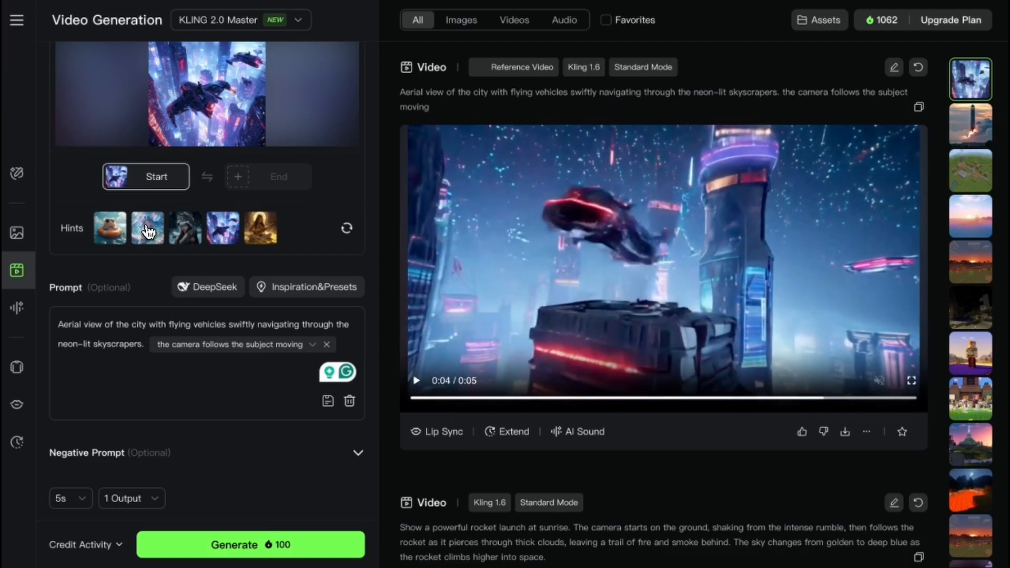
{"action": "scroll", "coordinate": [178, 210], "scroll_direction": "up", "scroll_amount": 2}
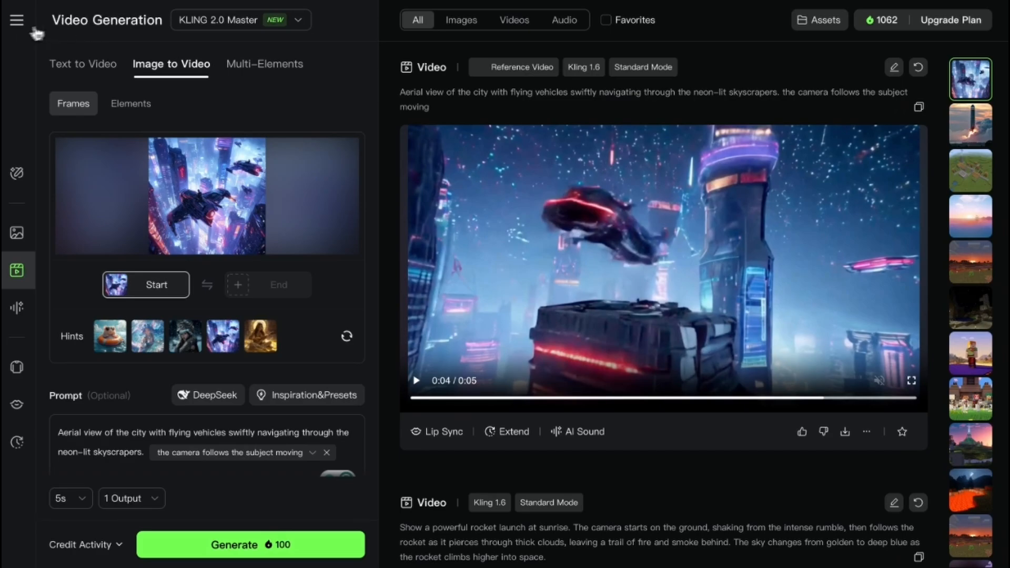
- Open the Home page and browse the community Creatives
{"action": "left_click", "coordinate": [18, 23]}
{"action": "left_click", "coordinate": [36, 52]}
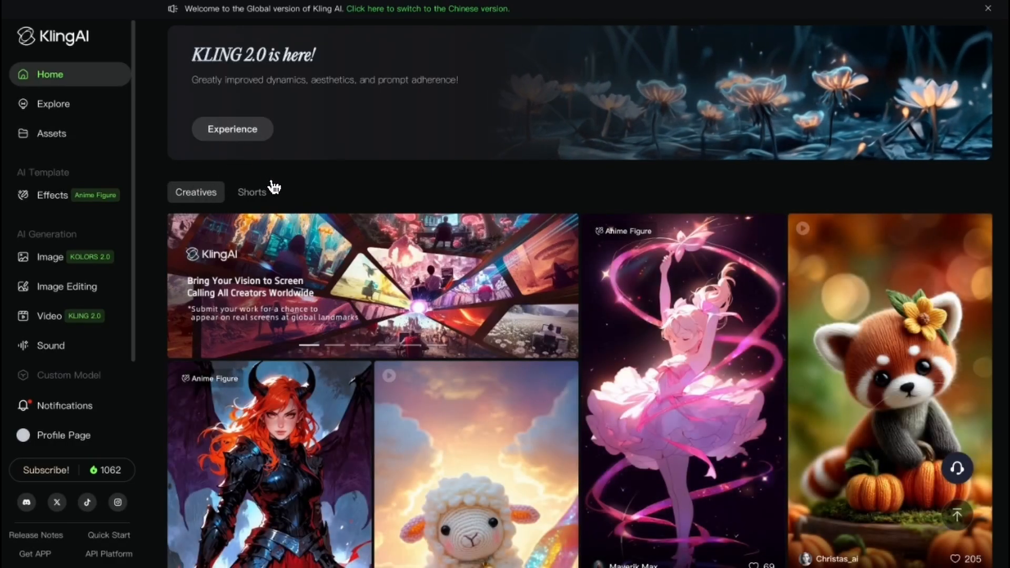
{"action": "scroll", "coordinate": [274, 186], "scroll_direction": "down", "scroll_amount": 5}
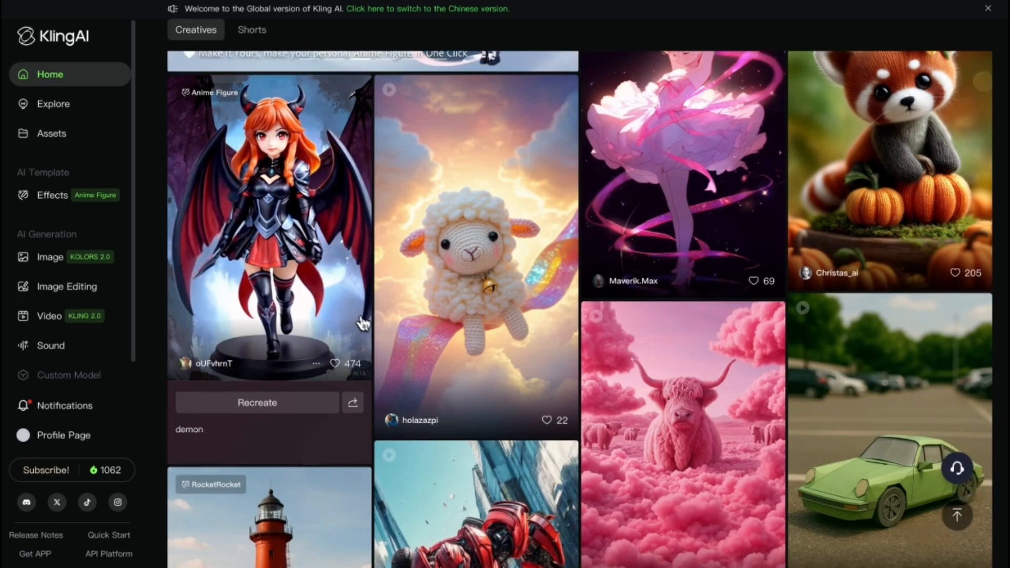
{"action": "scroll", "coordinate": [362, 321], "scroll_direction": "down", "scroll_amount": 10}
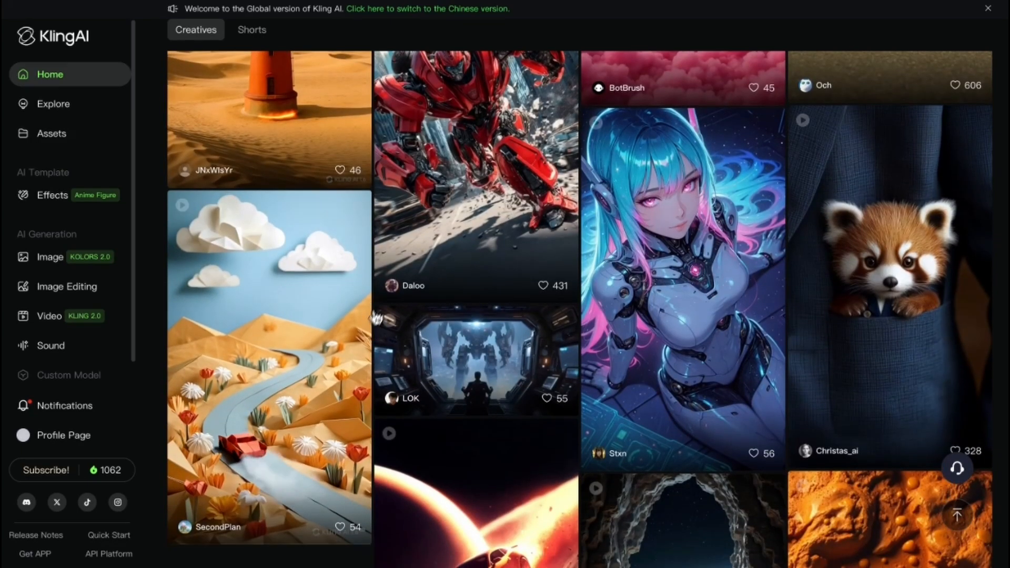